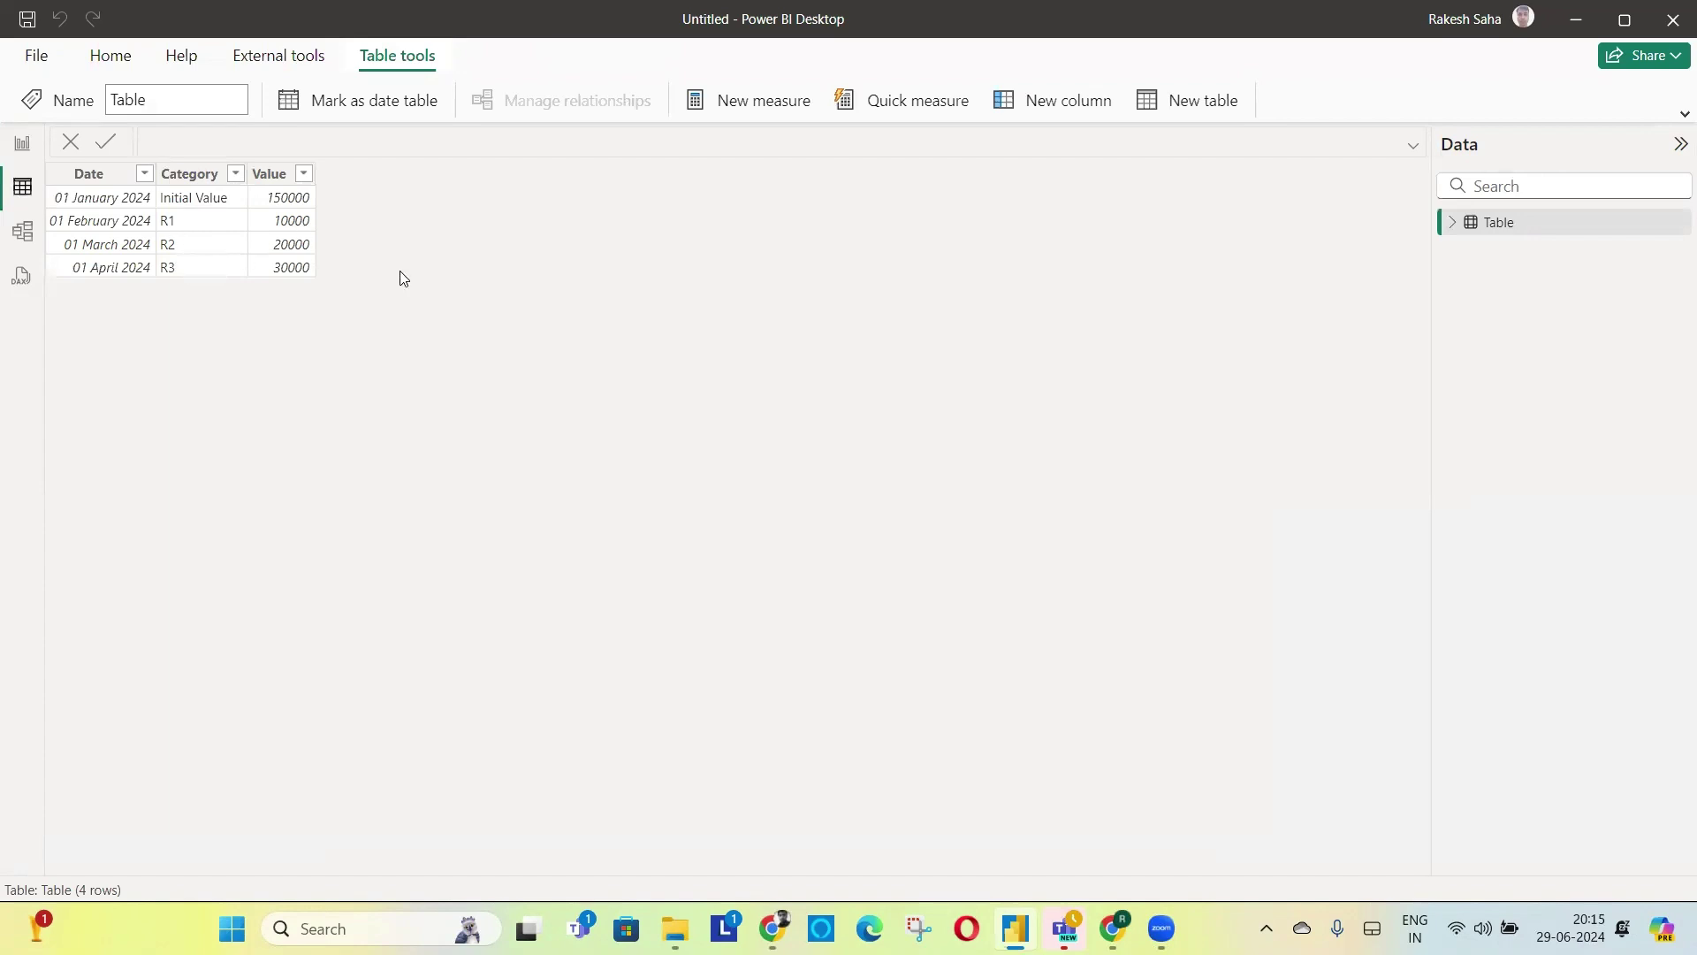
Create a waterfall chart on the report page with Category as the category and Value on the Y-axis
click(19, 158)
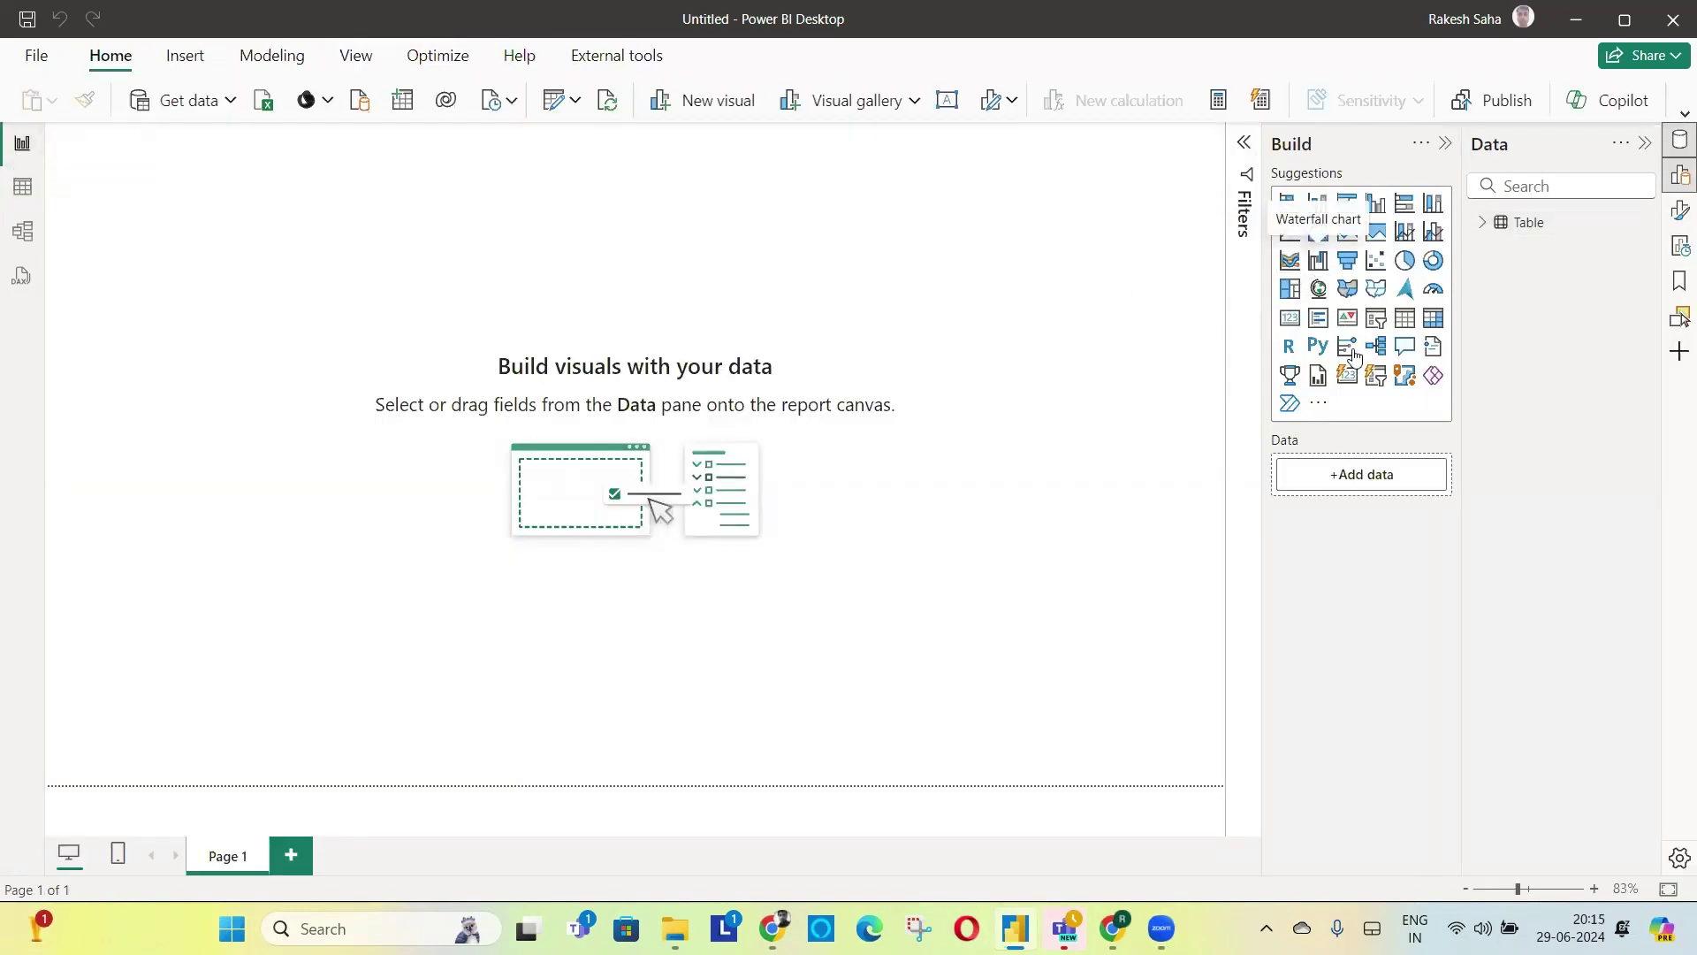
drag(362, 290, 491, 386)
click(1481, 223)
drag(1580, 249, 1387, 478)
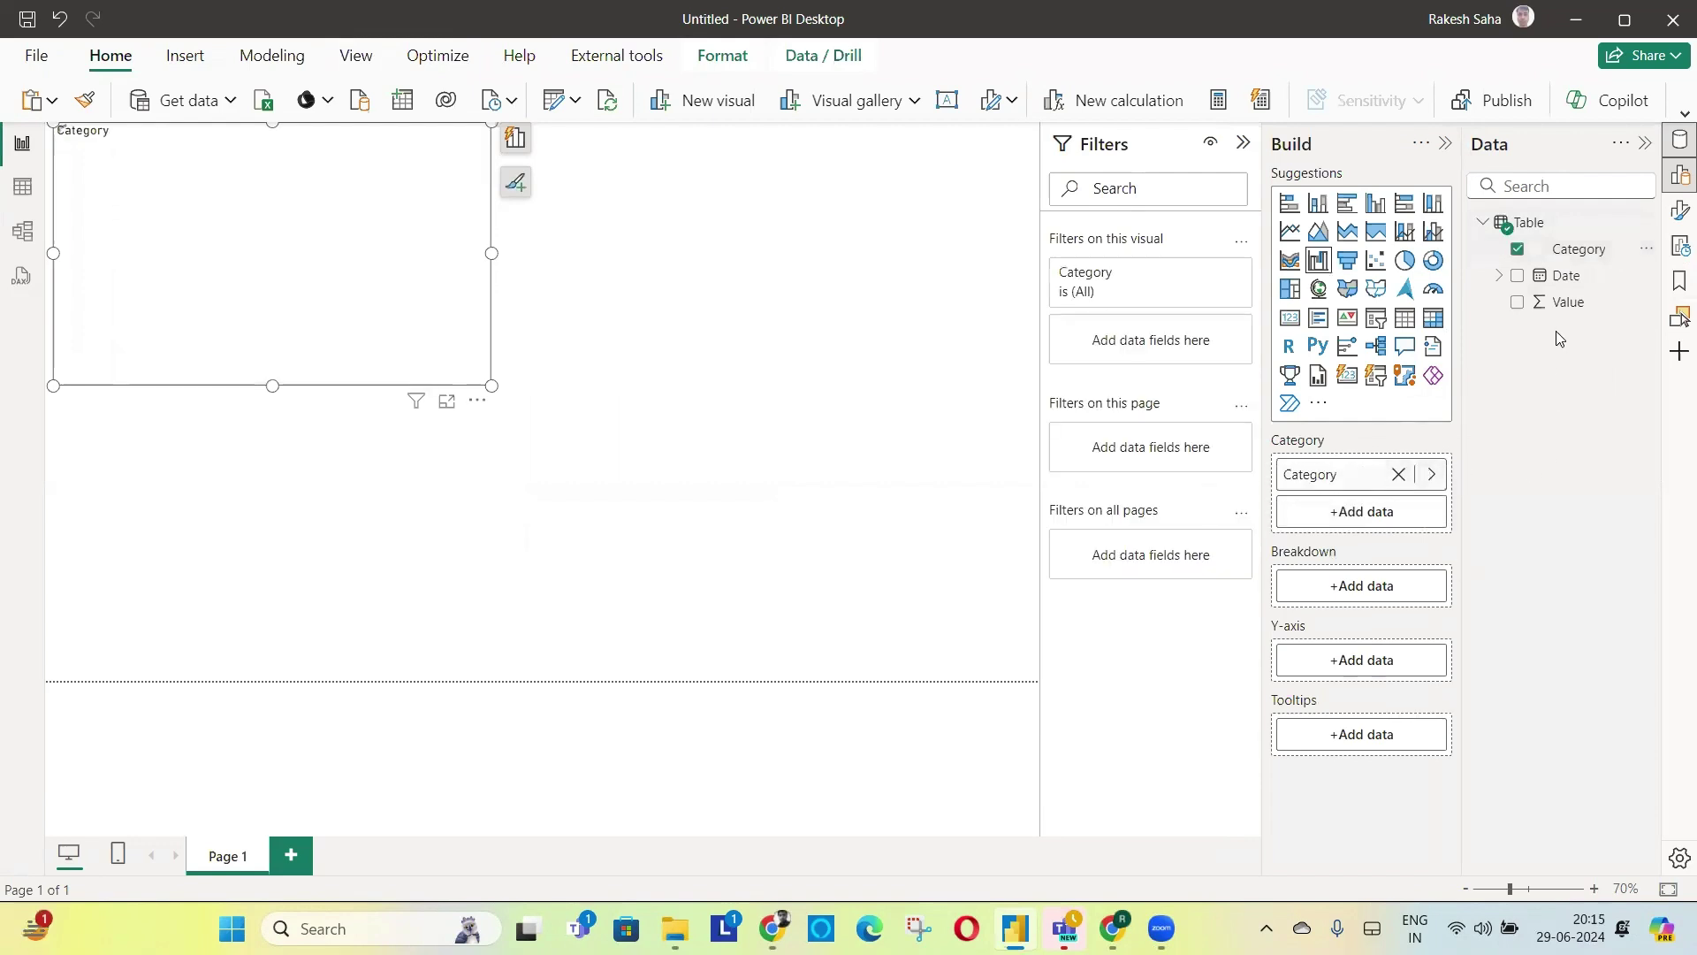
drag(1565, 303, 1376, 669)
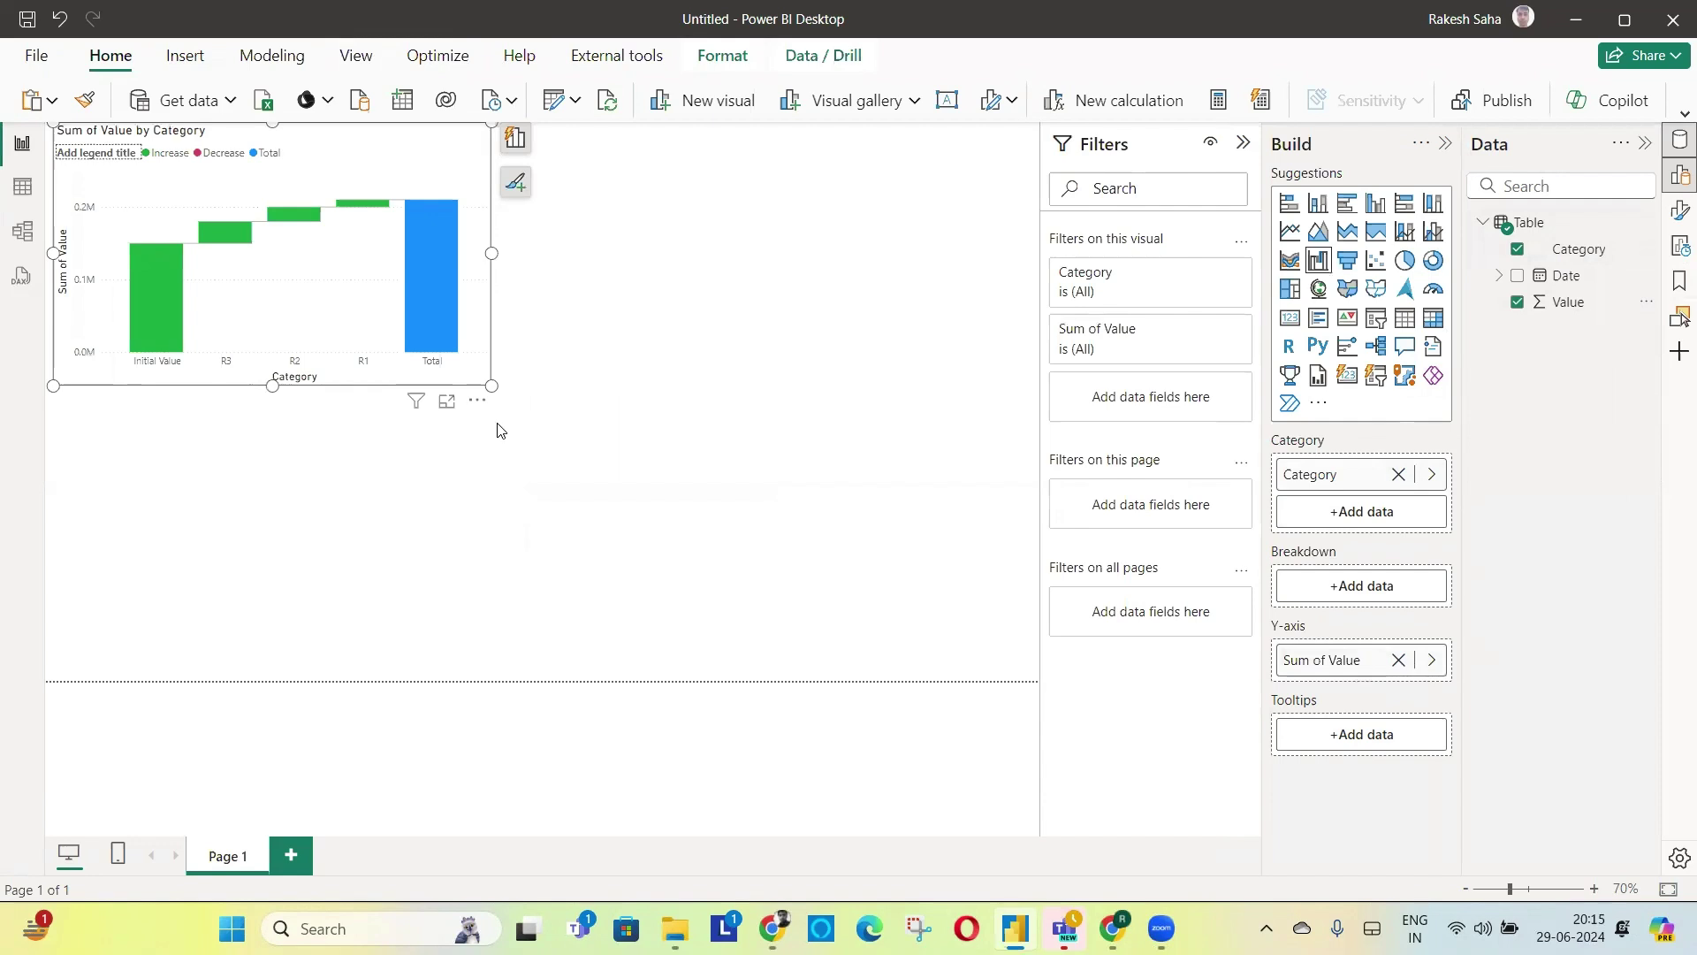
Sort the waterfall chart's axis by Category in ascending order
click(477, 400)
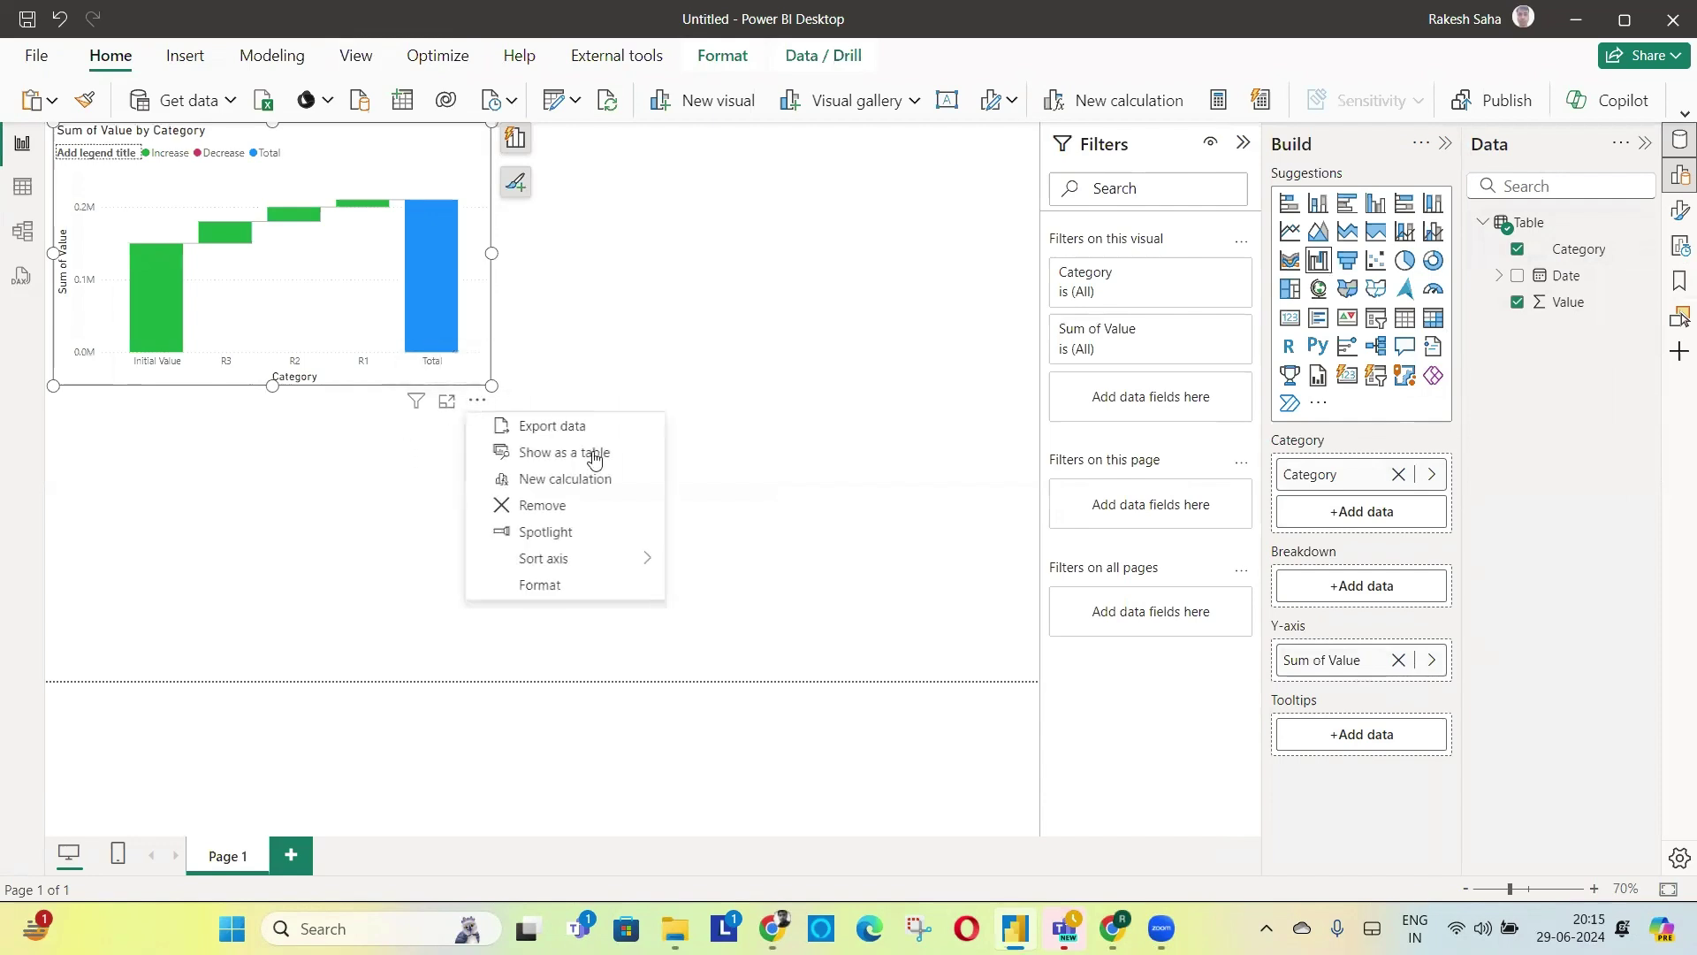
mouse_move(549, 559)
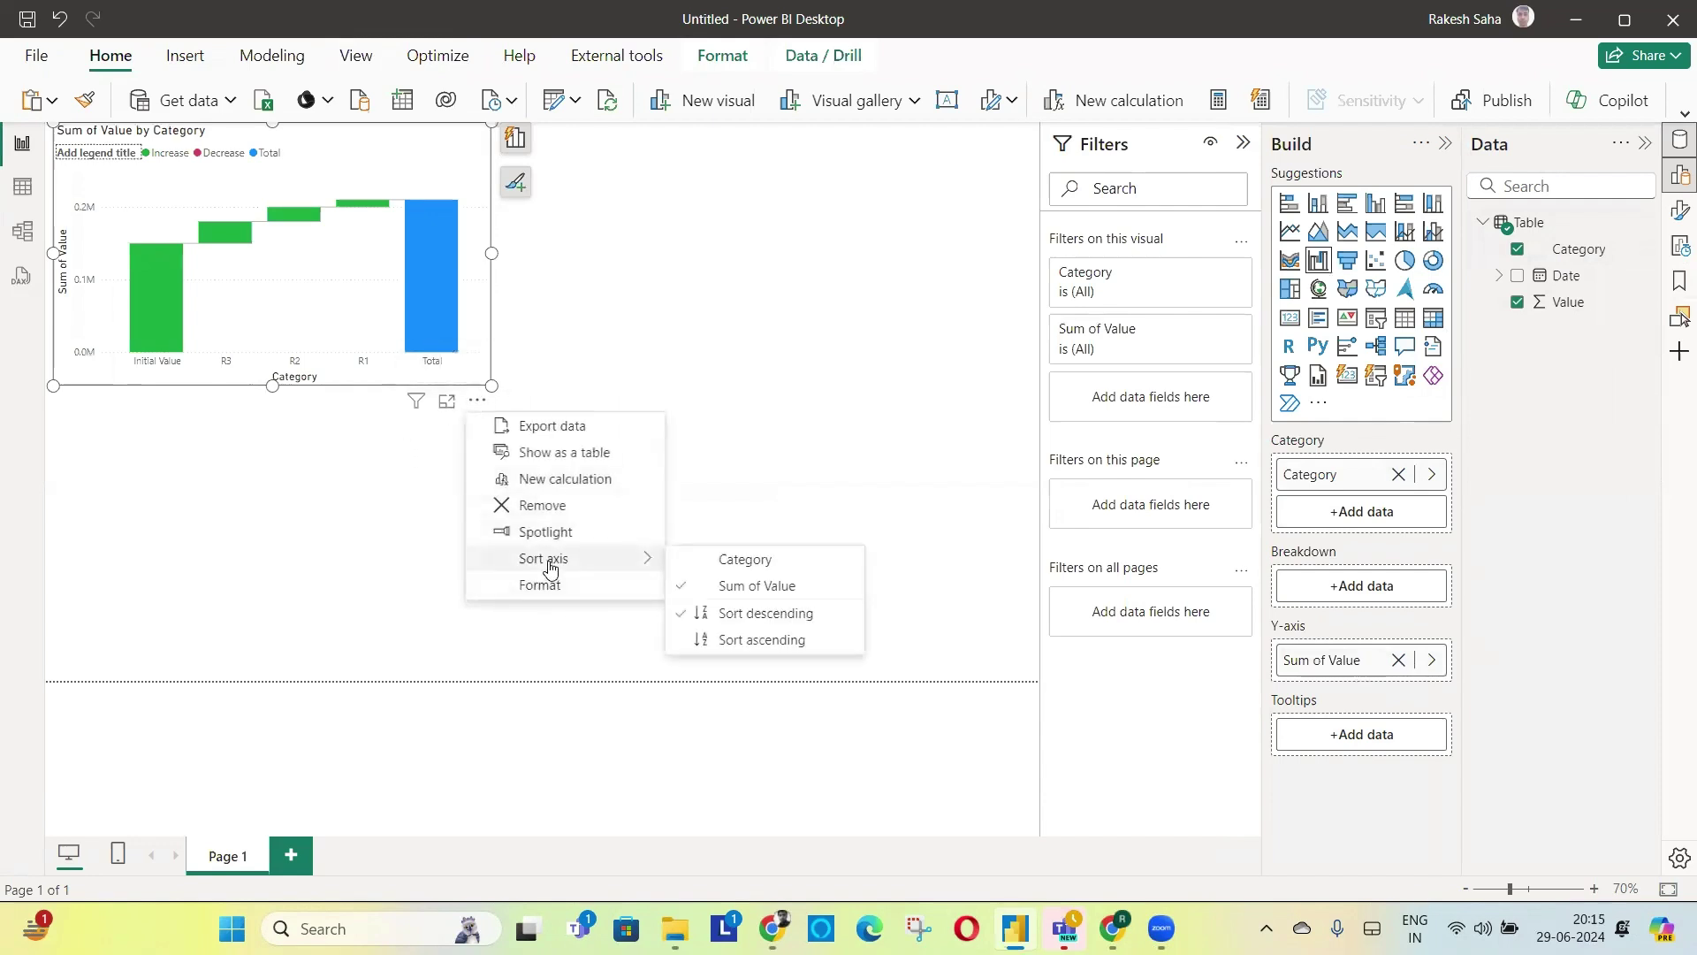
click(760, 642)
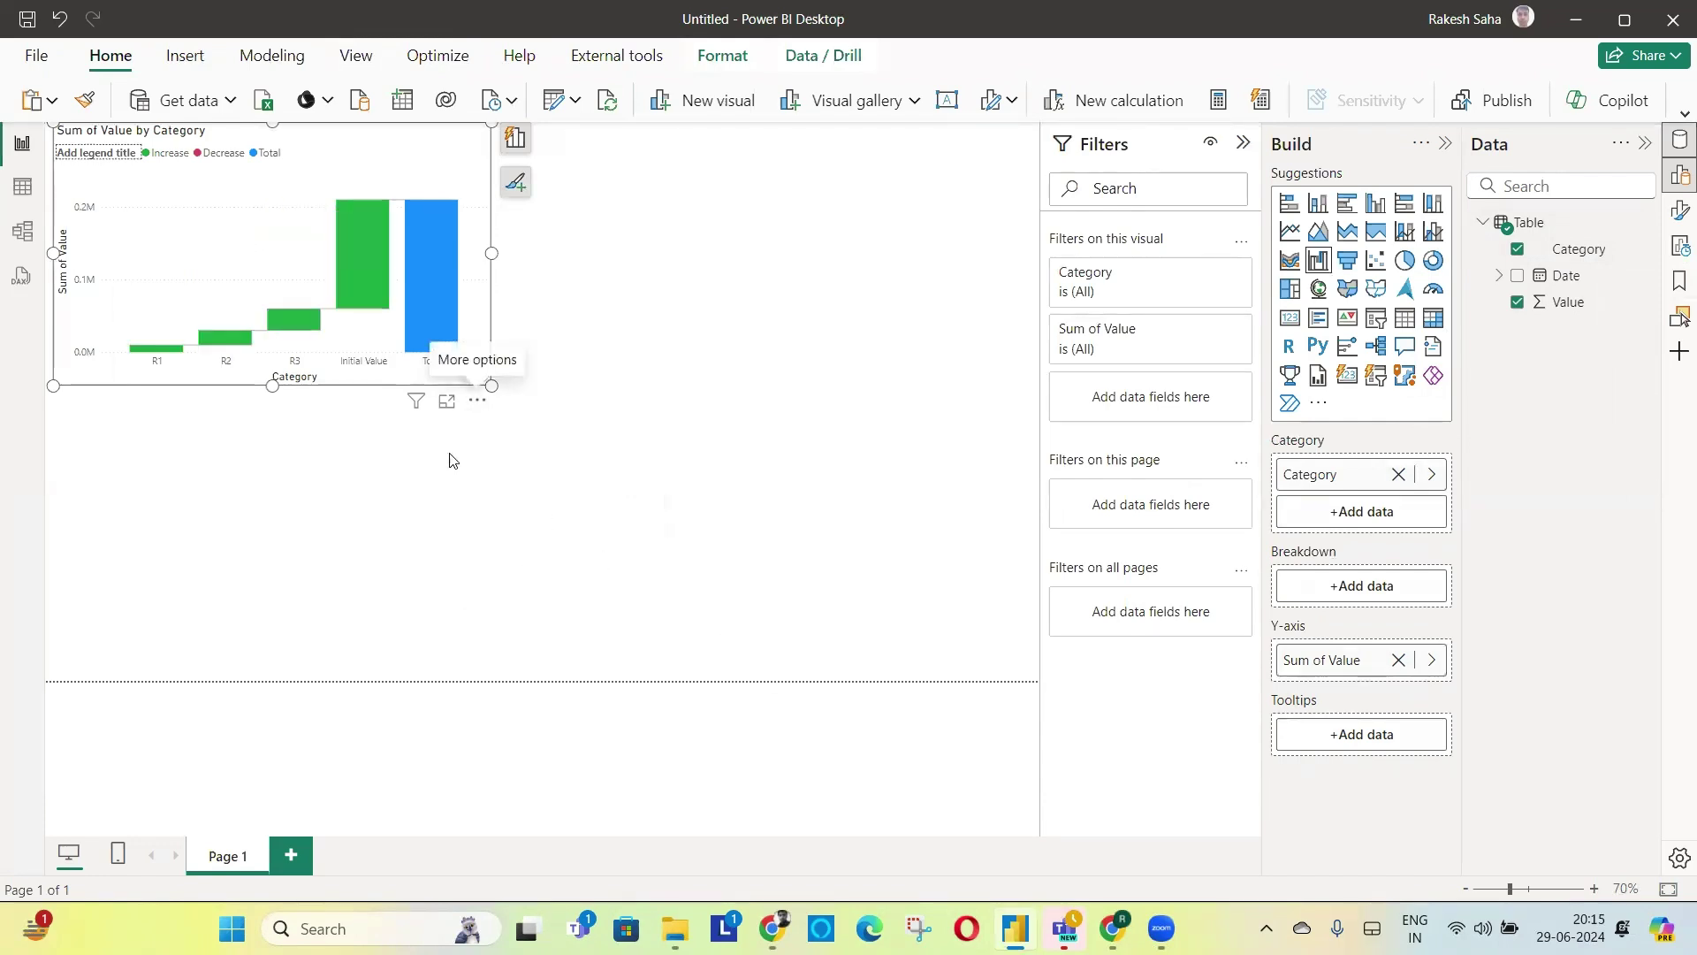
click(483, 406)
mouse_move(619, 559)
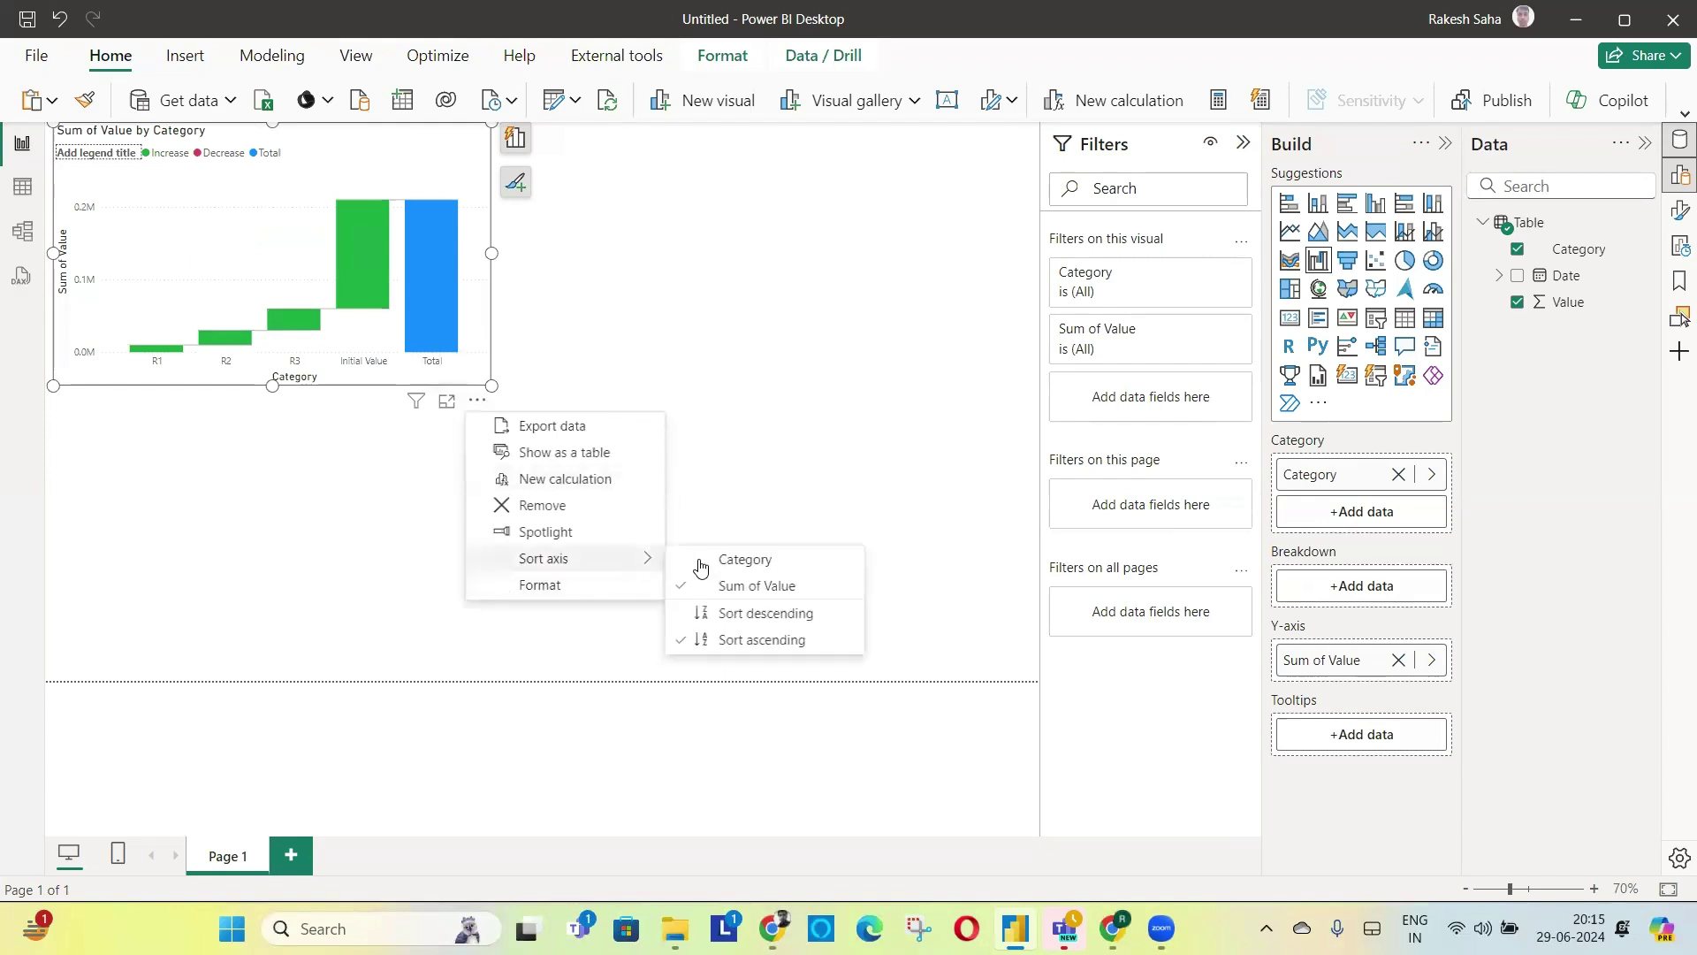
click(766, 563)
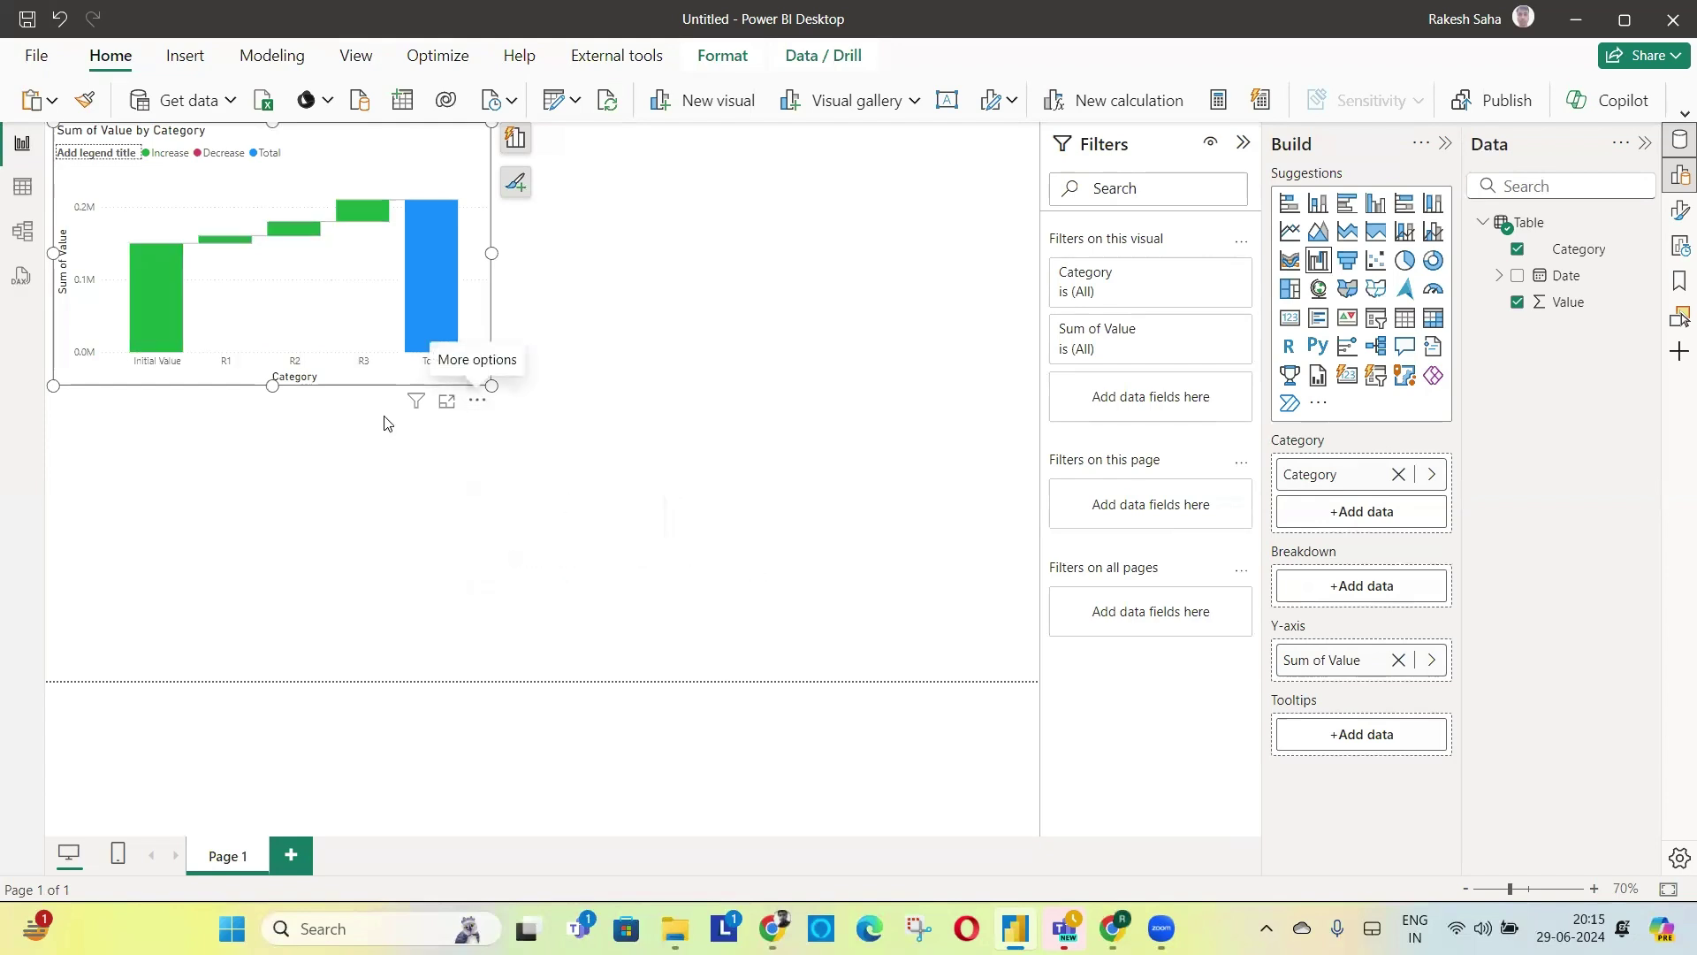
Turn on the waterfall chart's data labels and set their display units to None
click(1677, 218)
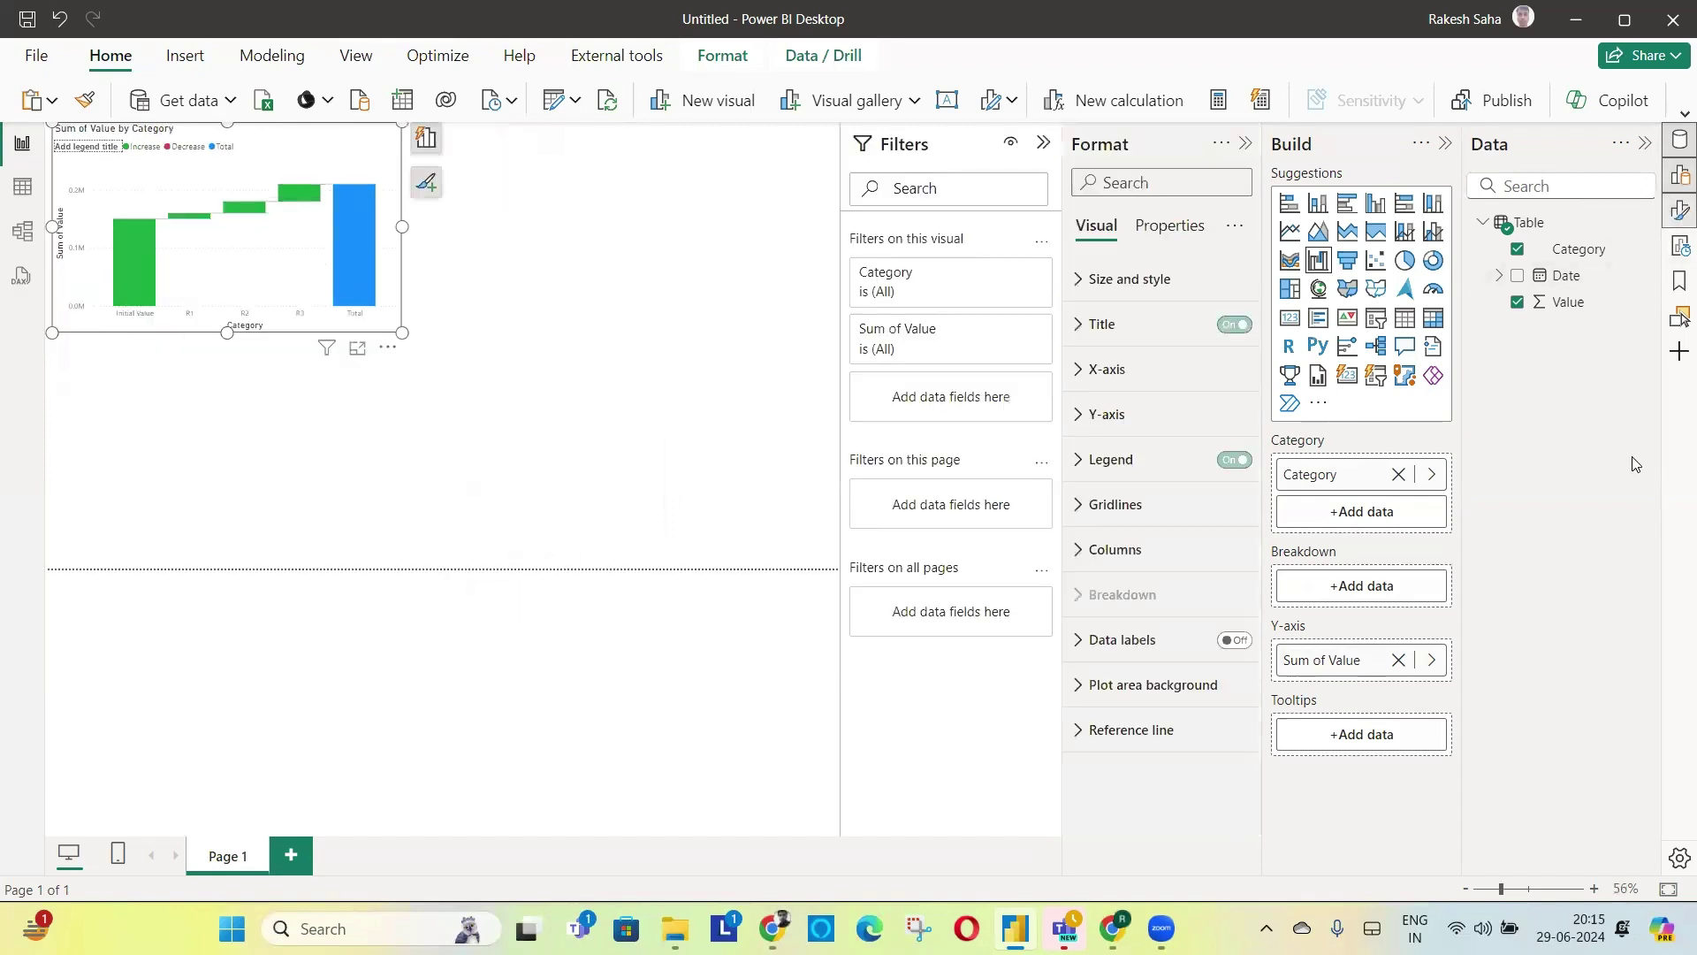
click(1239, 648)
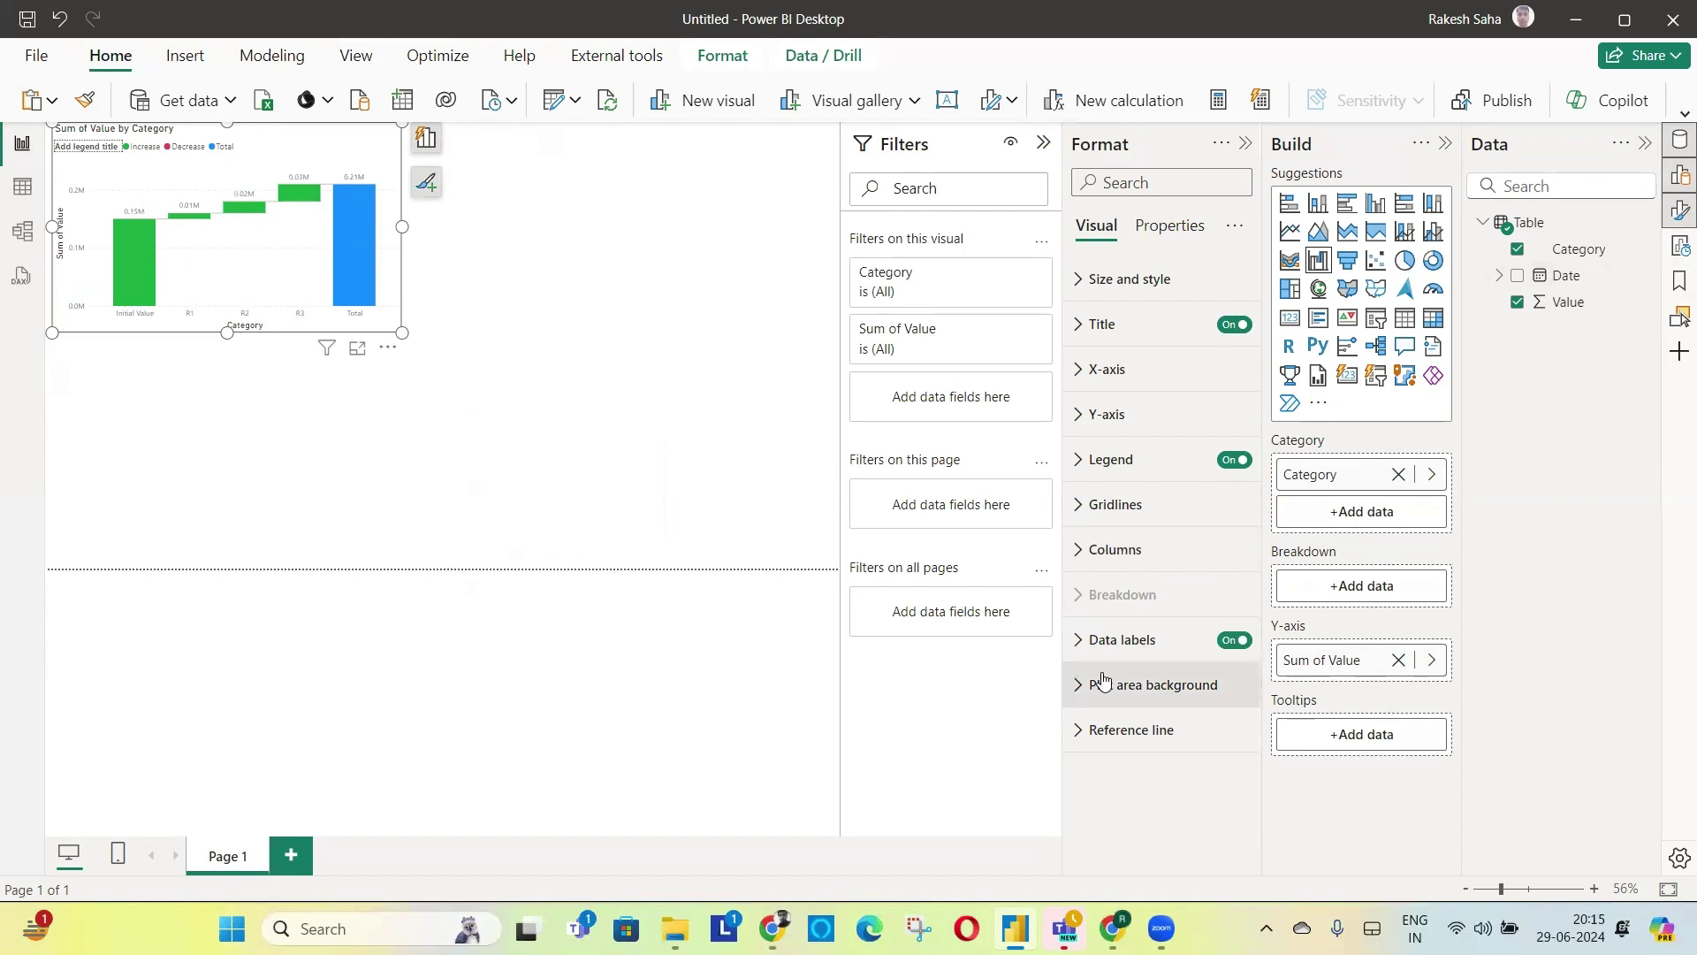
click(1121, 639)
scroll(1167, 672, down, 4)
scroll(1158, 688, down, 2)
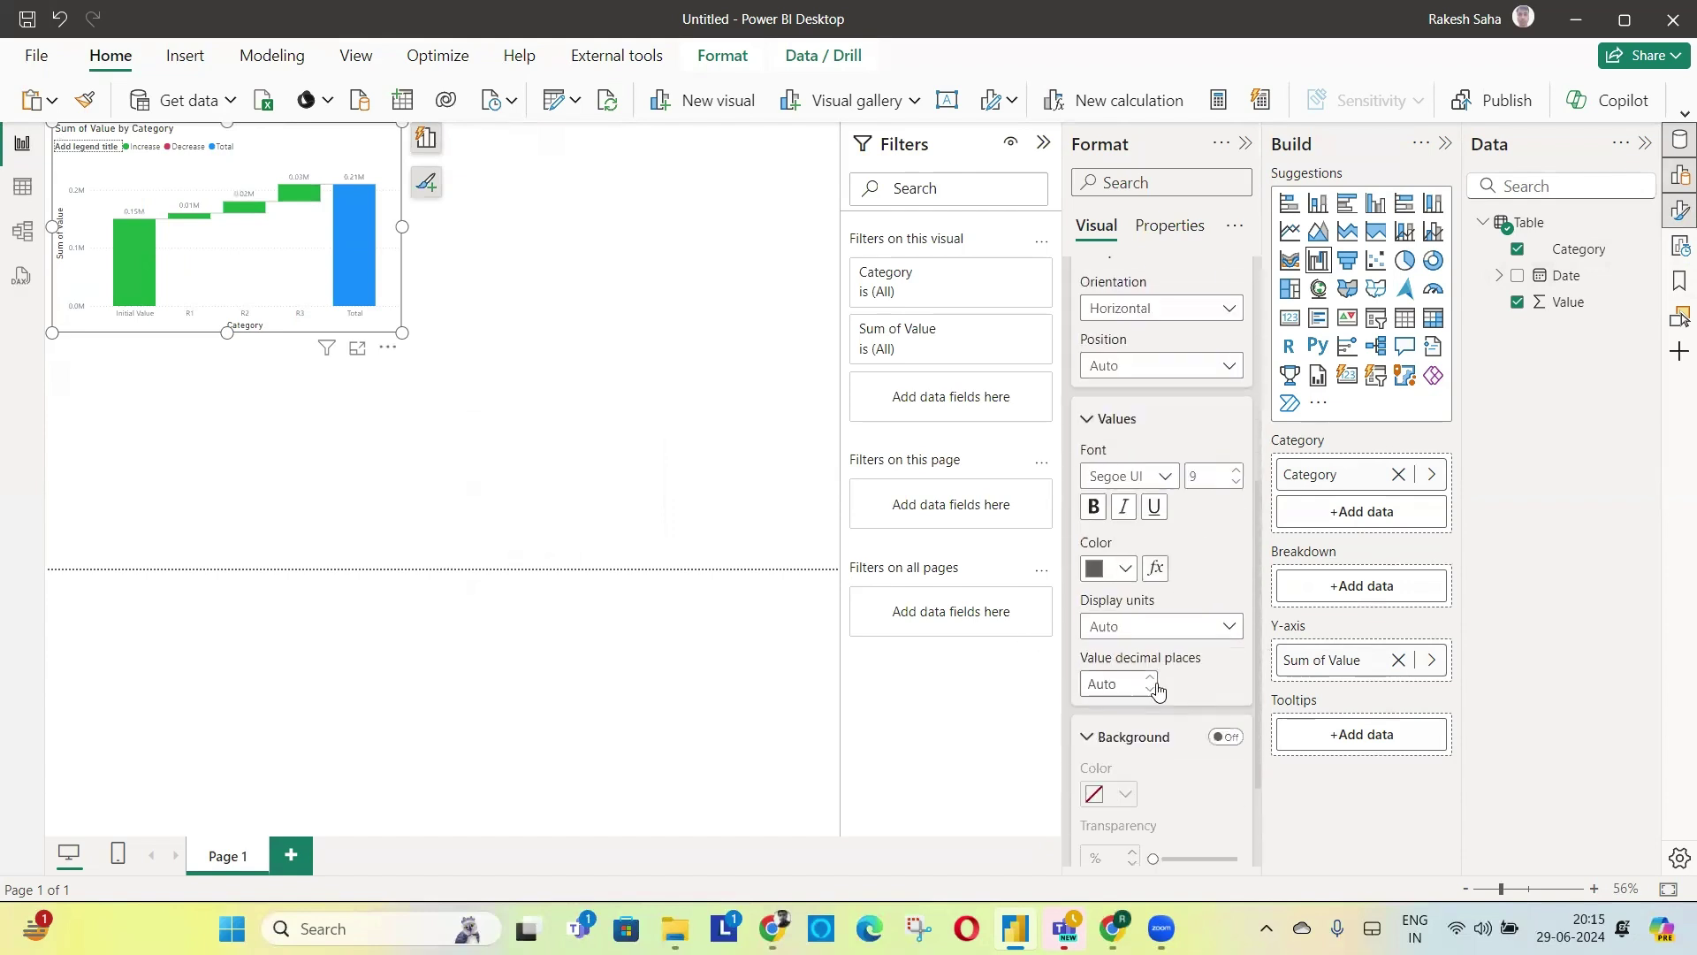
click(1183, 633)
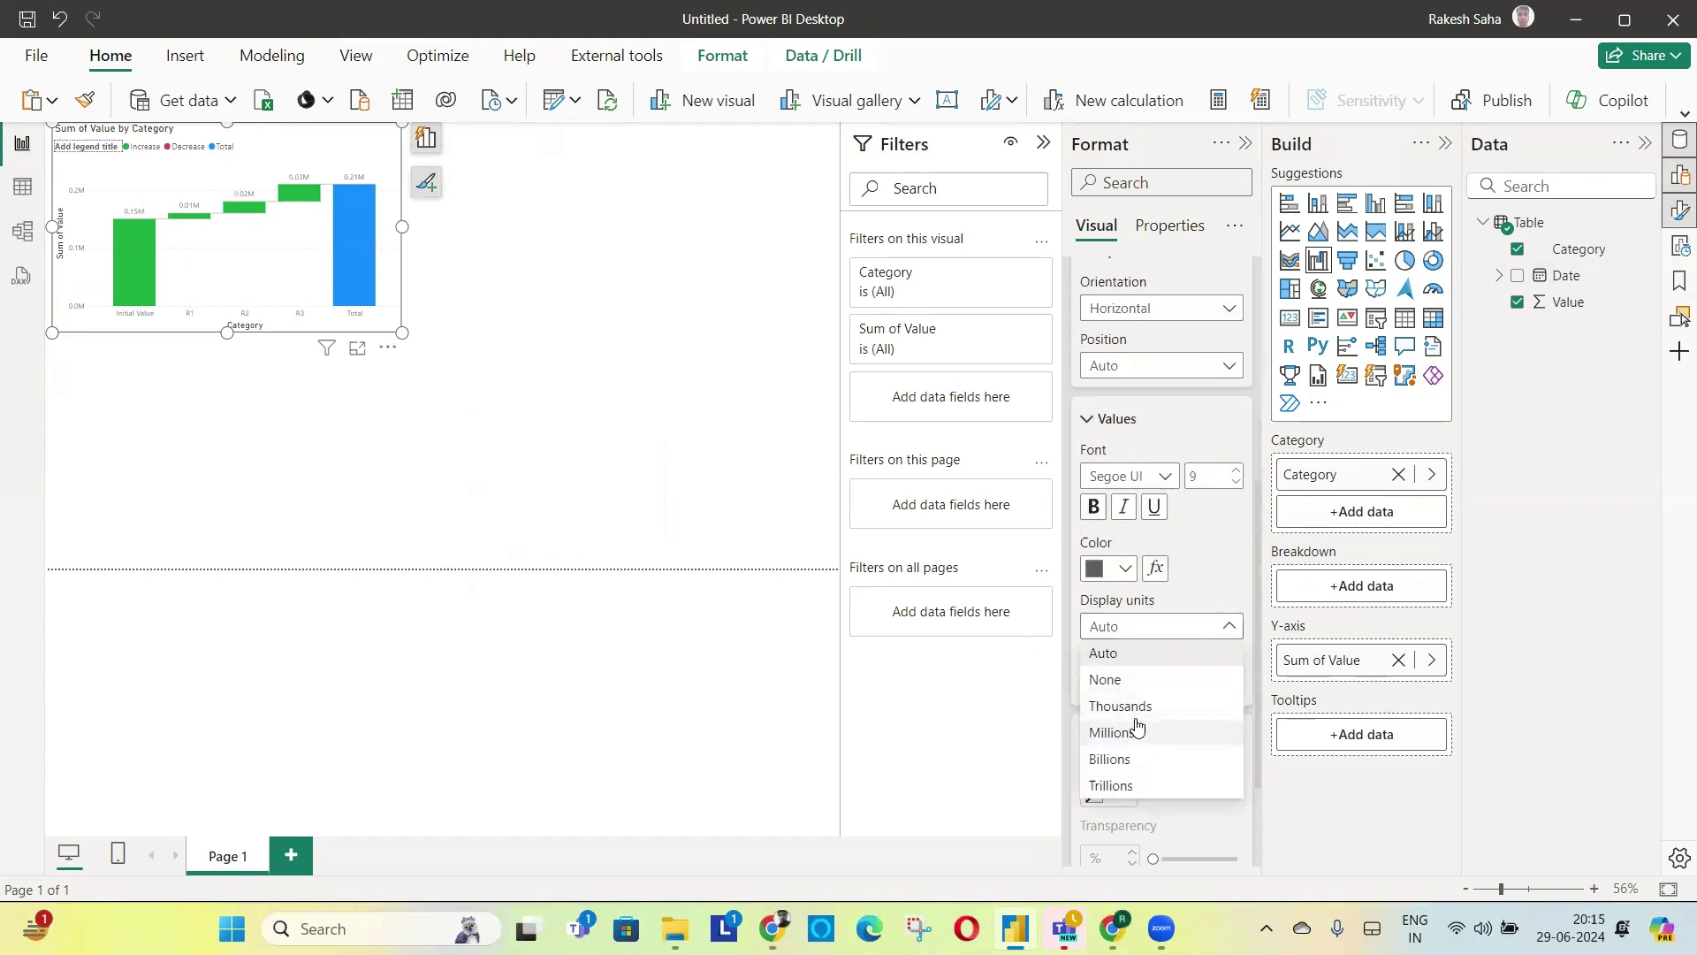
click(1137, 681)
click(571, 392)
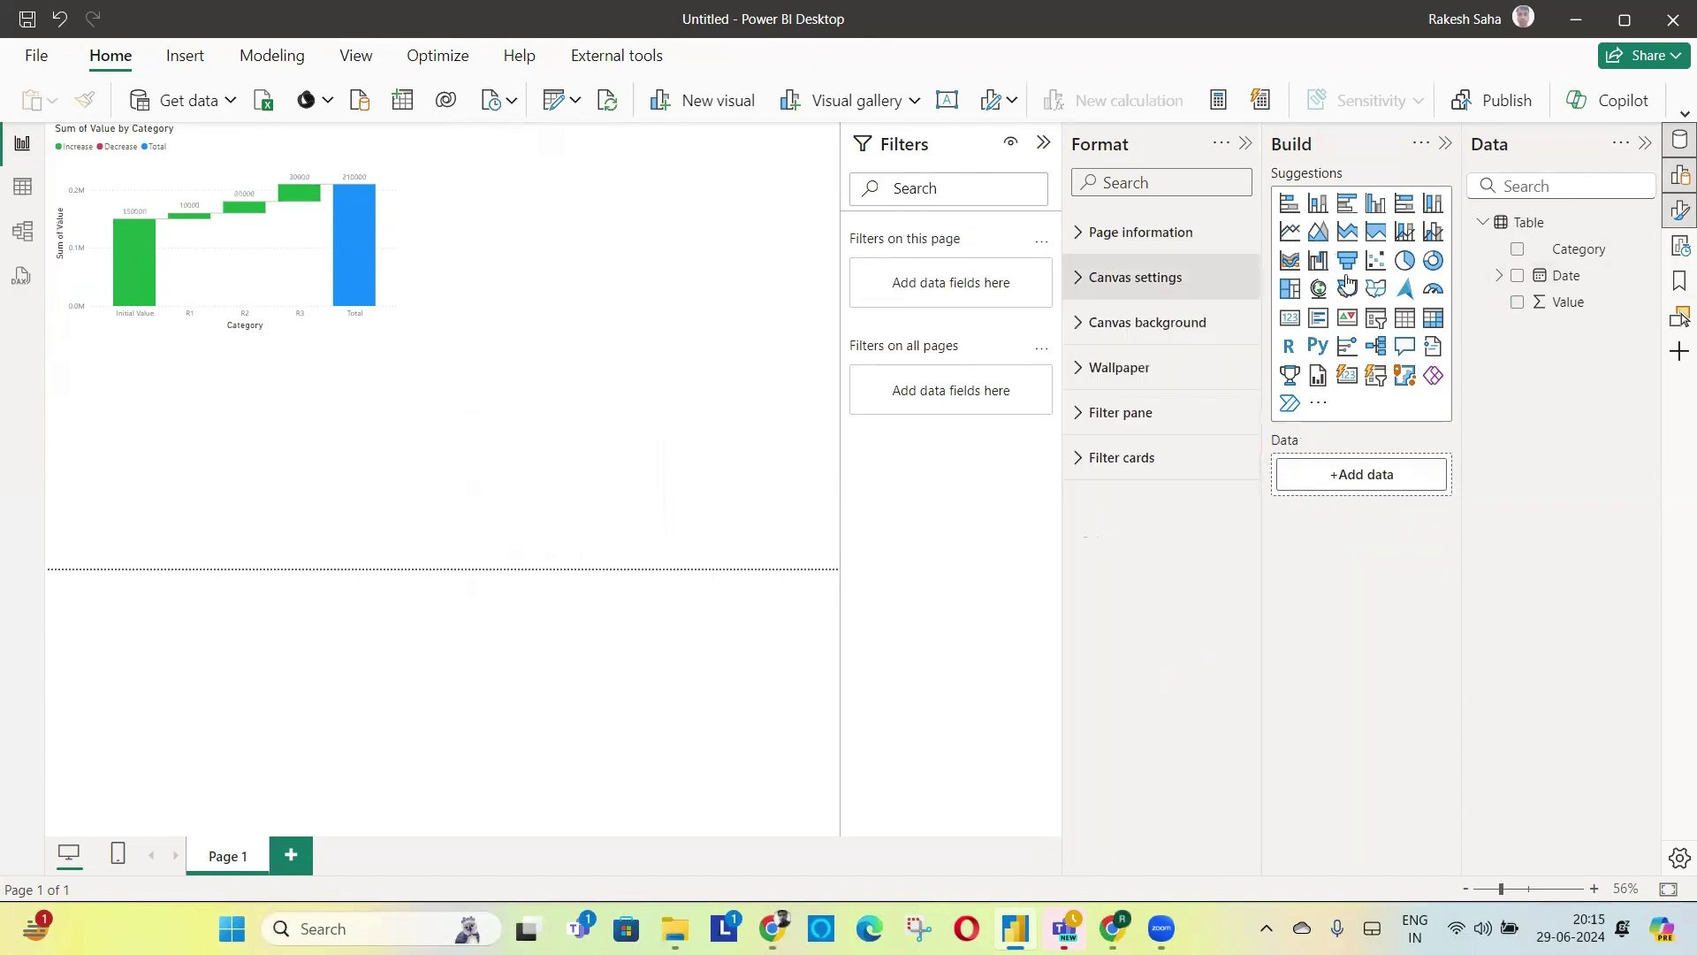
Collapse the Filters and Format panes and enlarge the waterfall chart on the page
click(1043, 142)
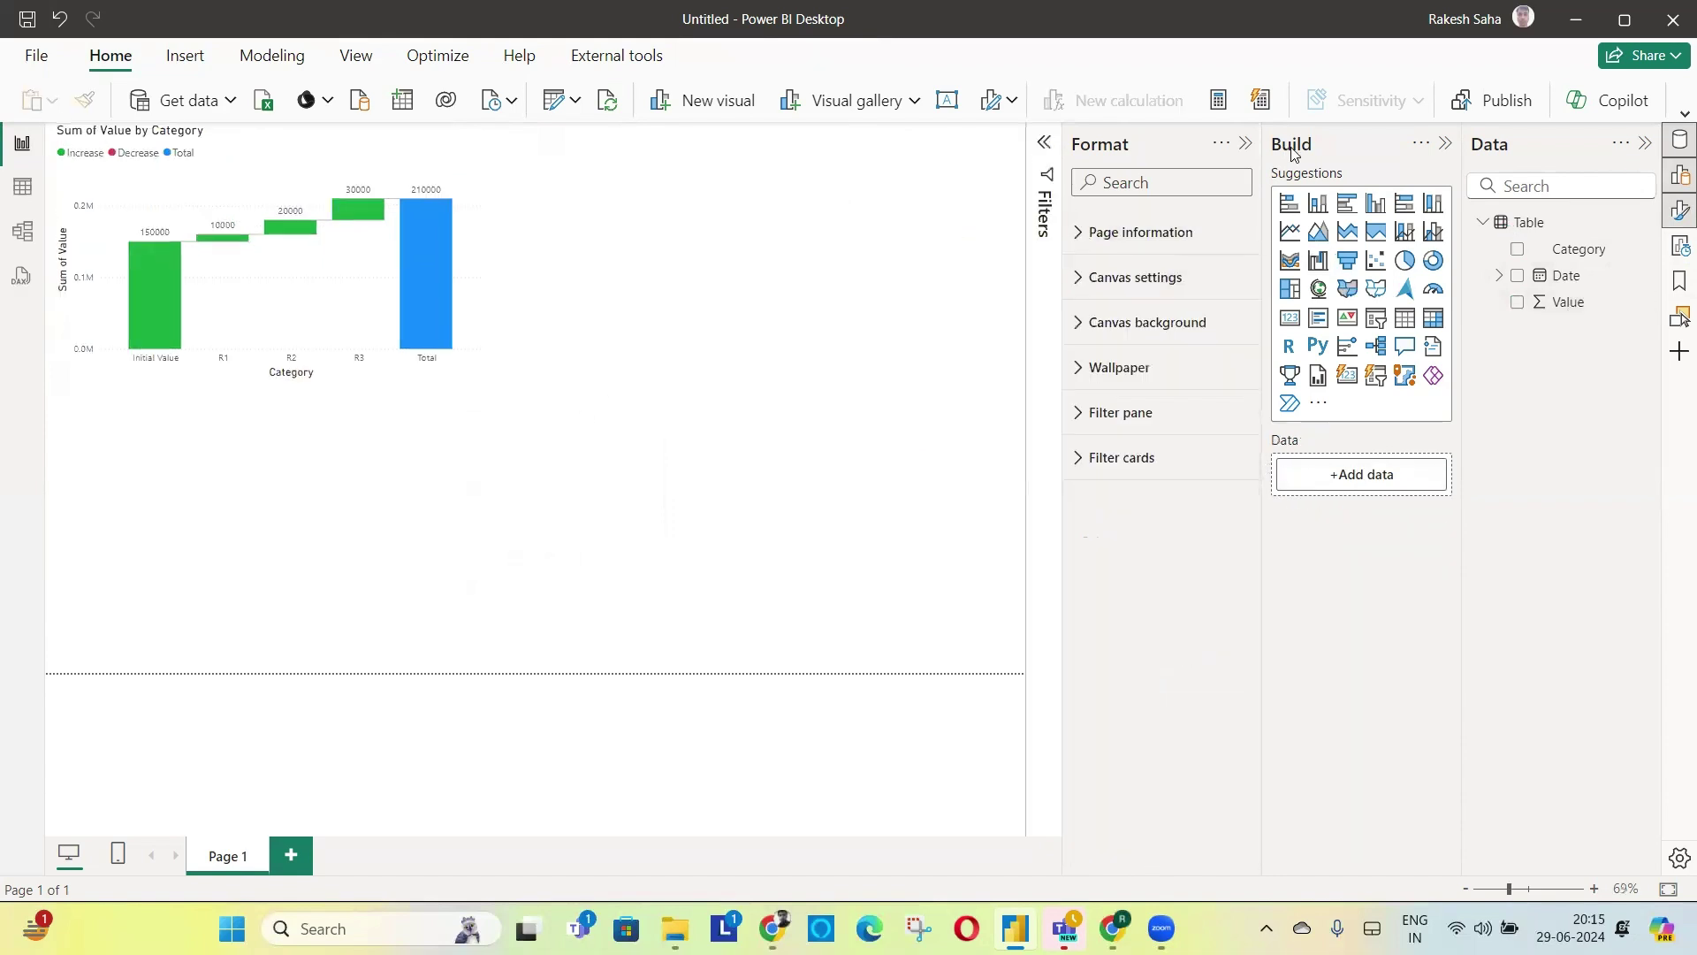
click(1245, 143)
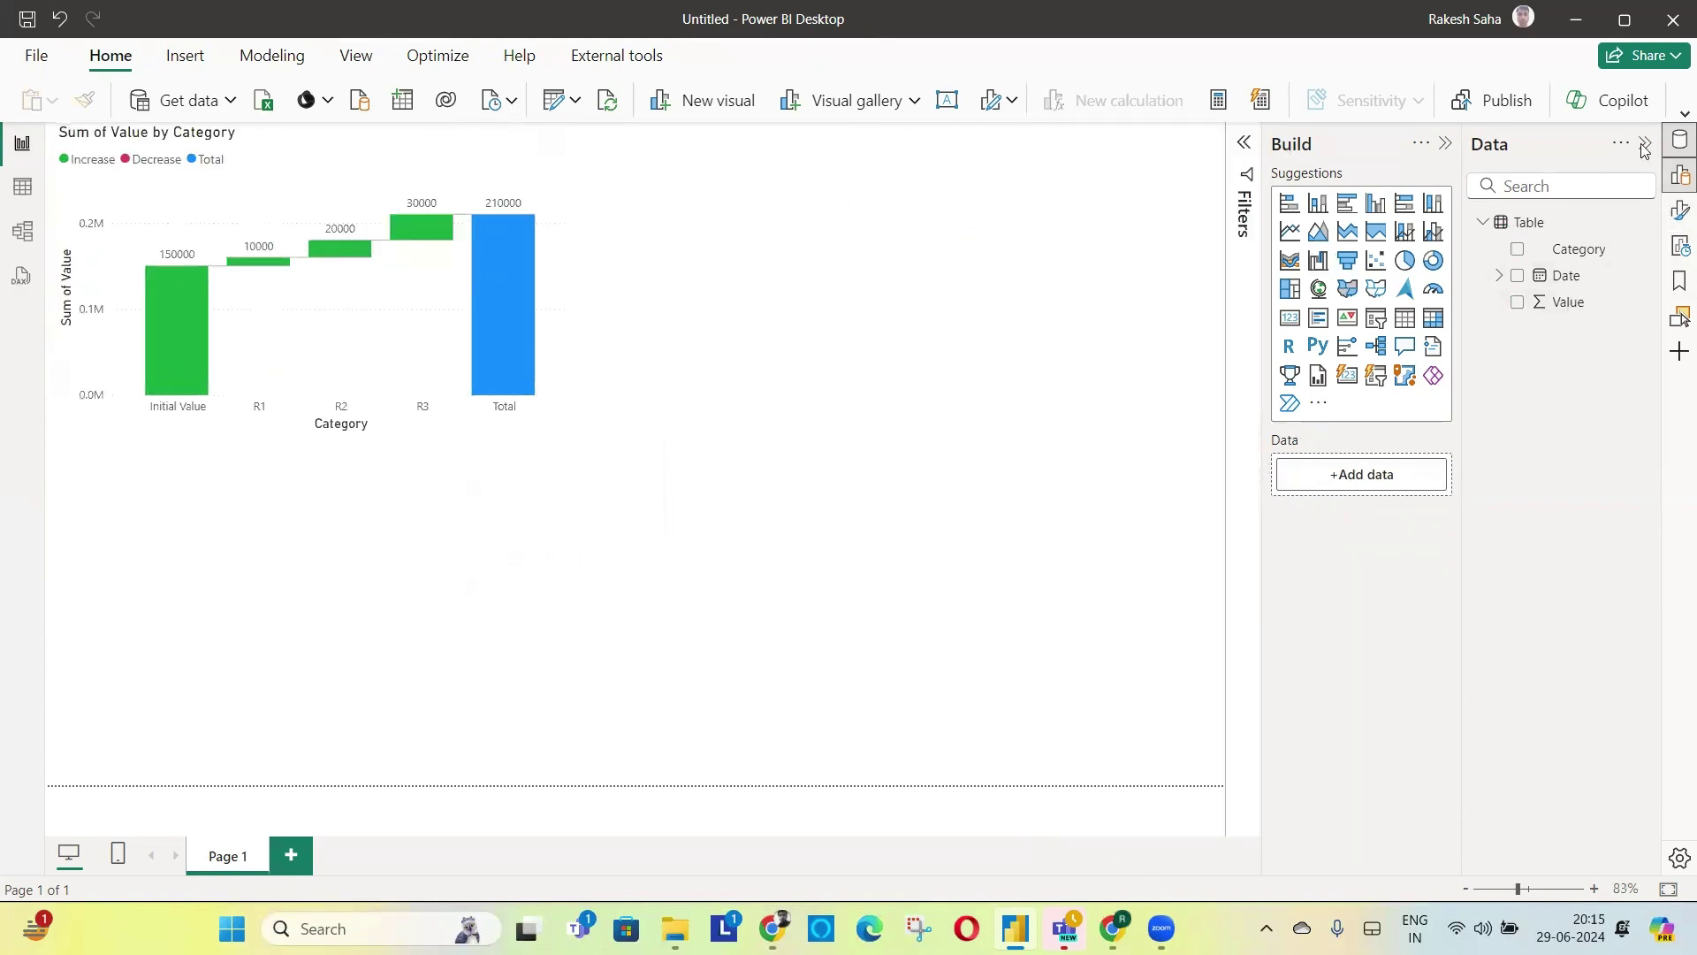
click(570, 434)
drag(571, 434, 786, 540)
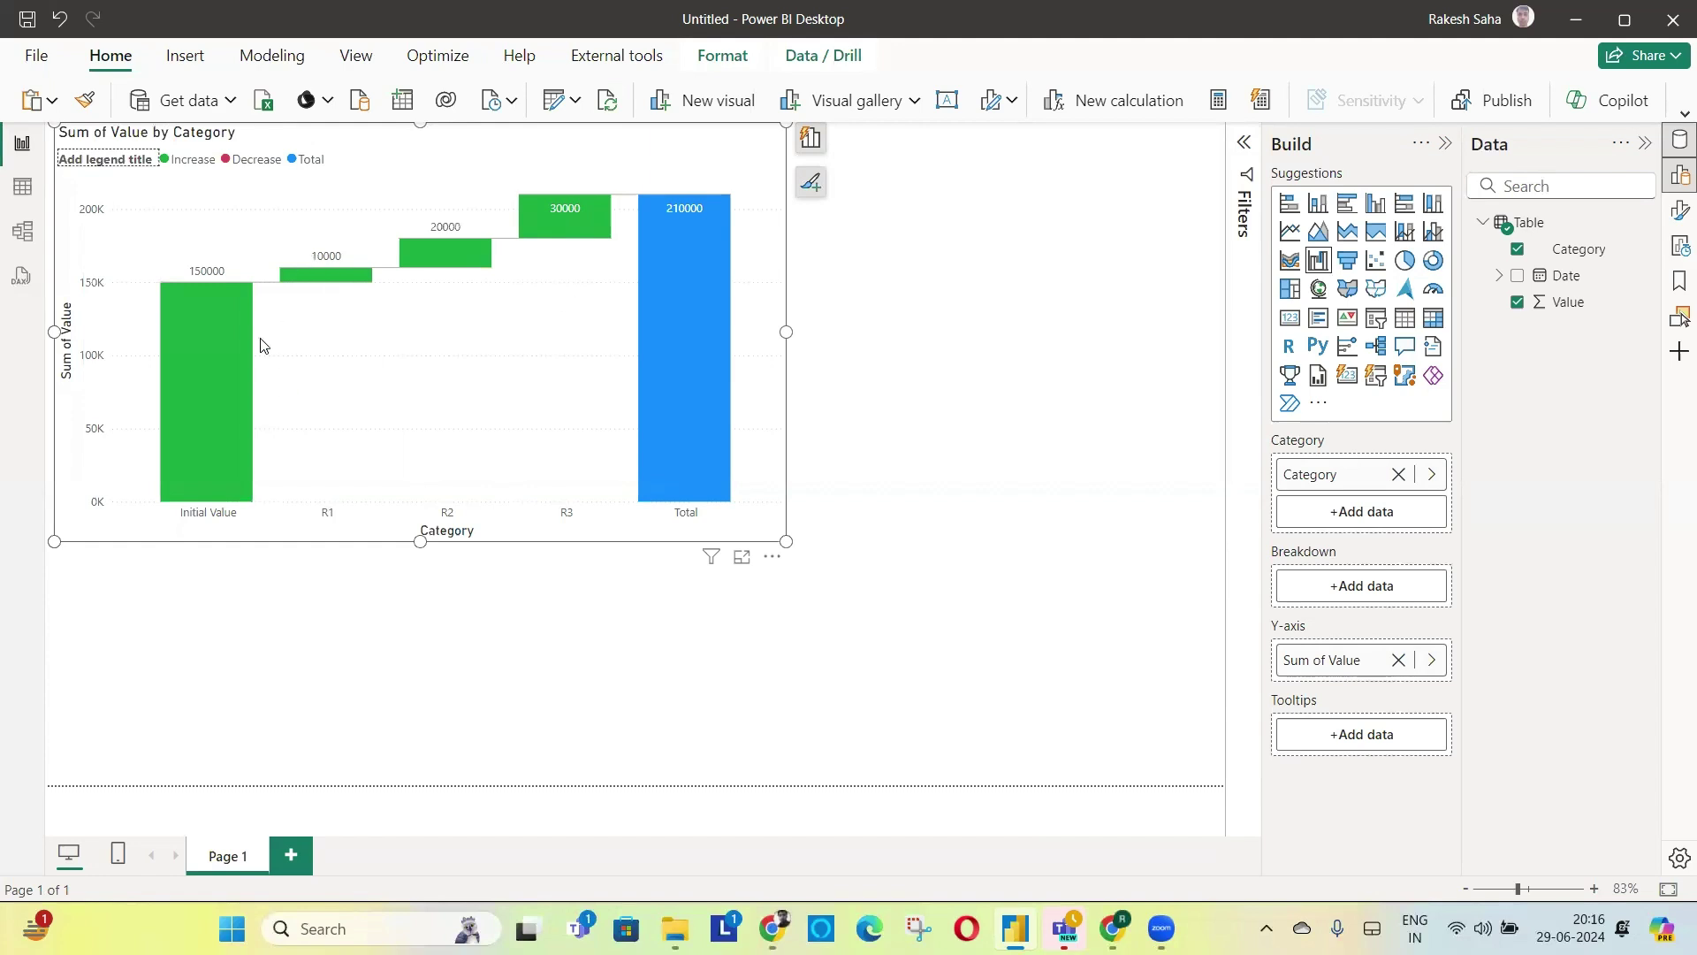
Start a calculated column Net Value in the table with an IF returning 1*'Table'[Value] where 'Table'[Category] is "Initial Value"
click(22, 186)
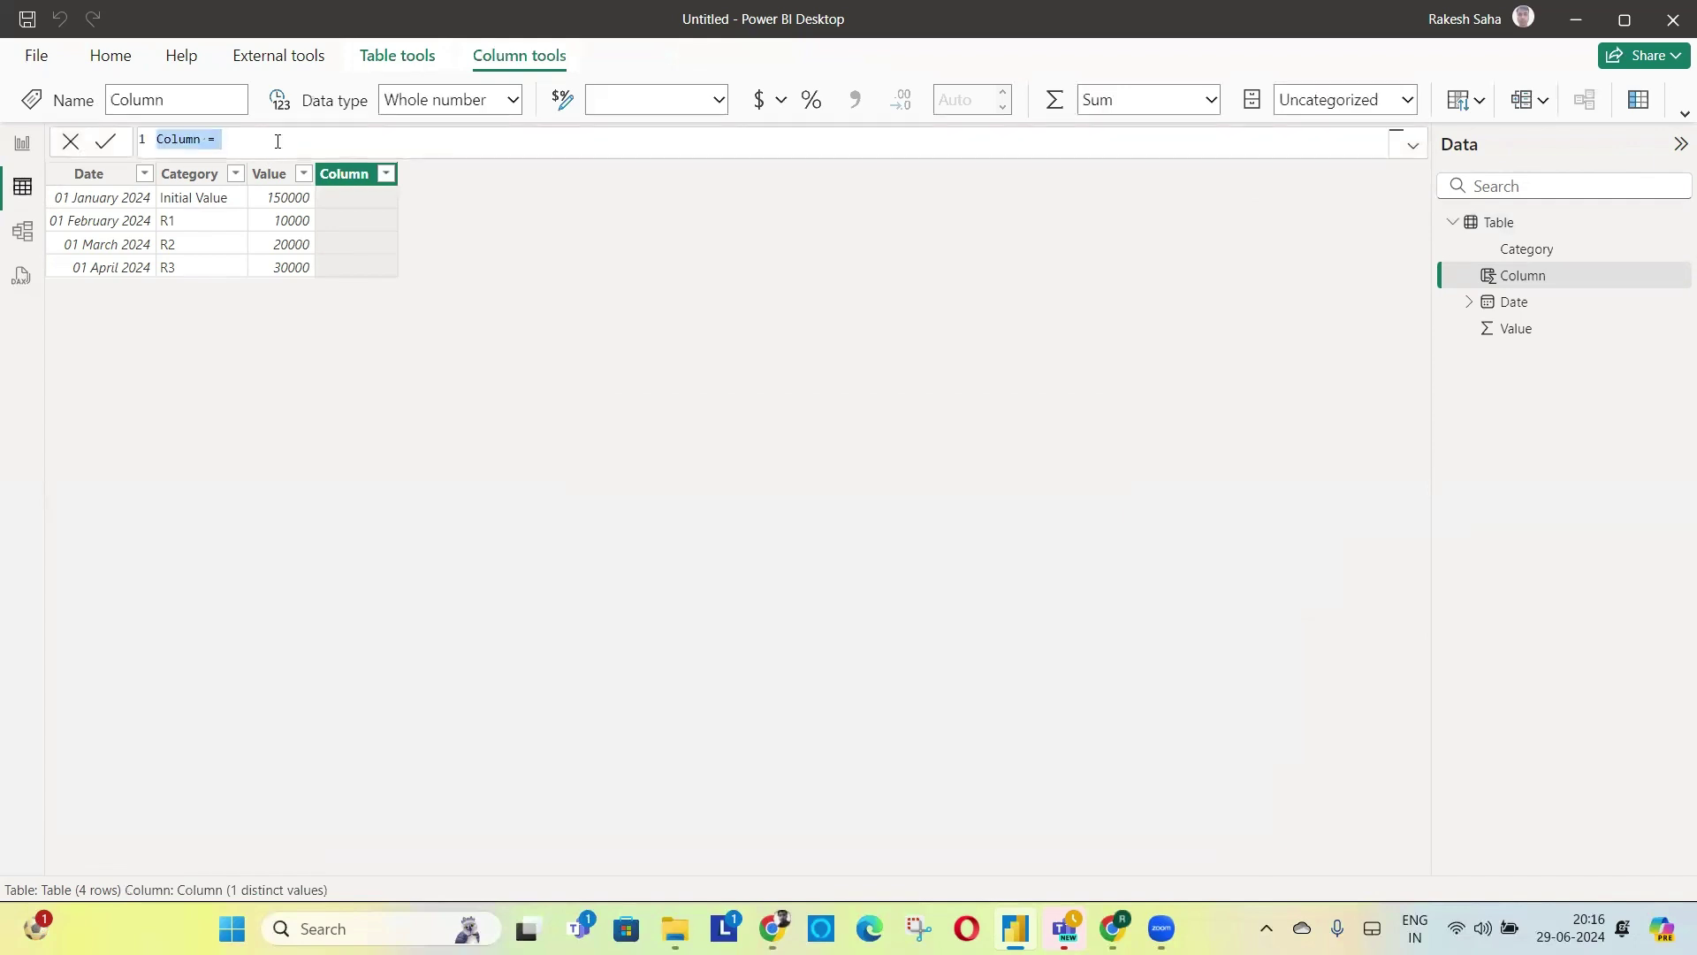
text(Net VC)
text(if)
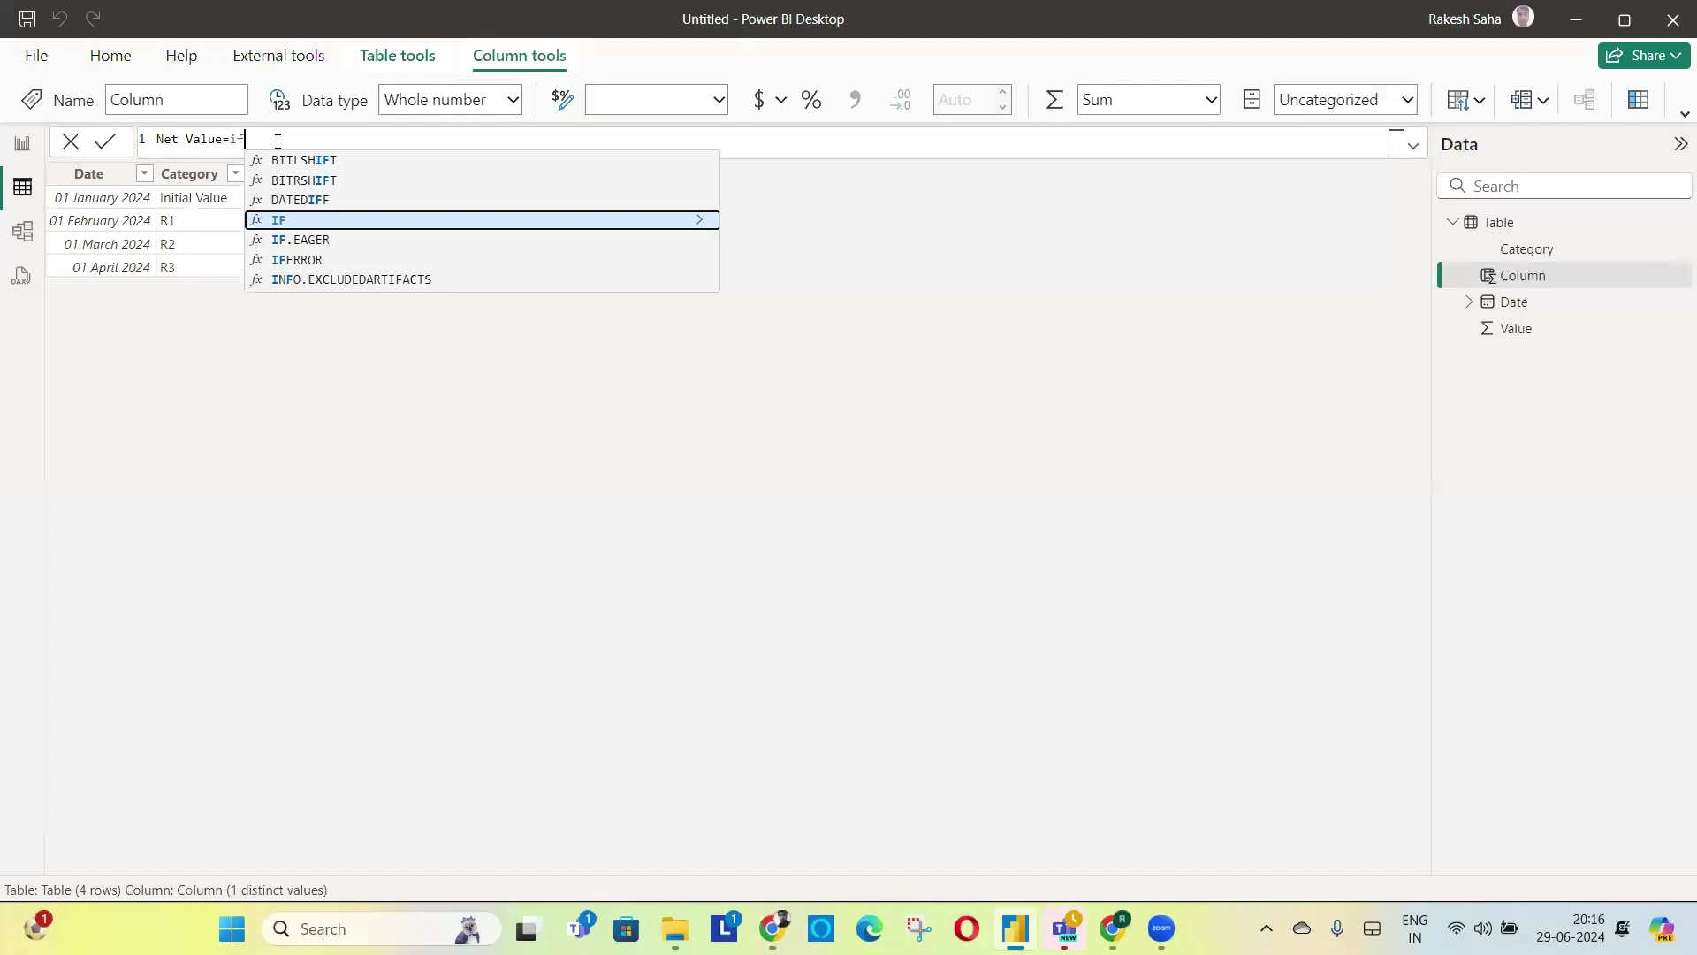
text((cat)
key(Tab)
text(=)
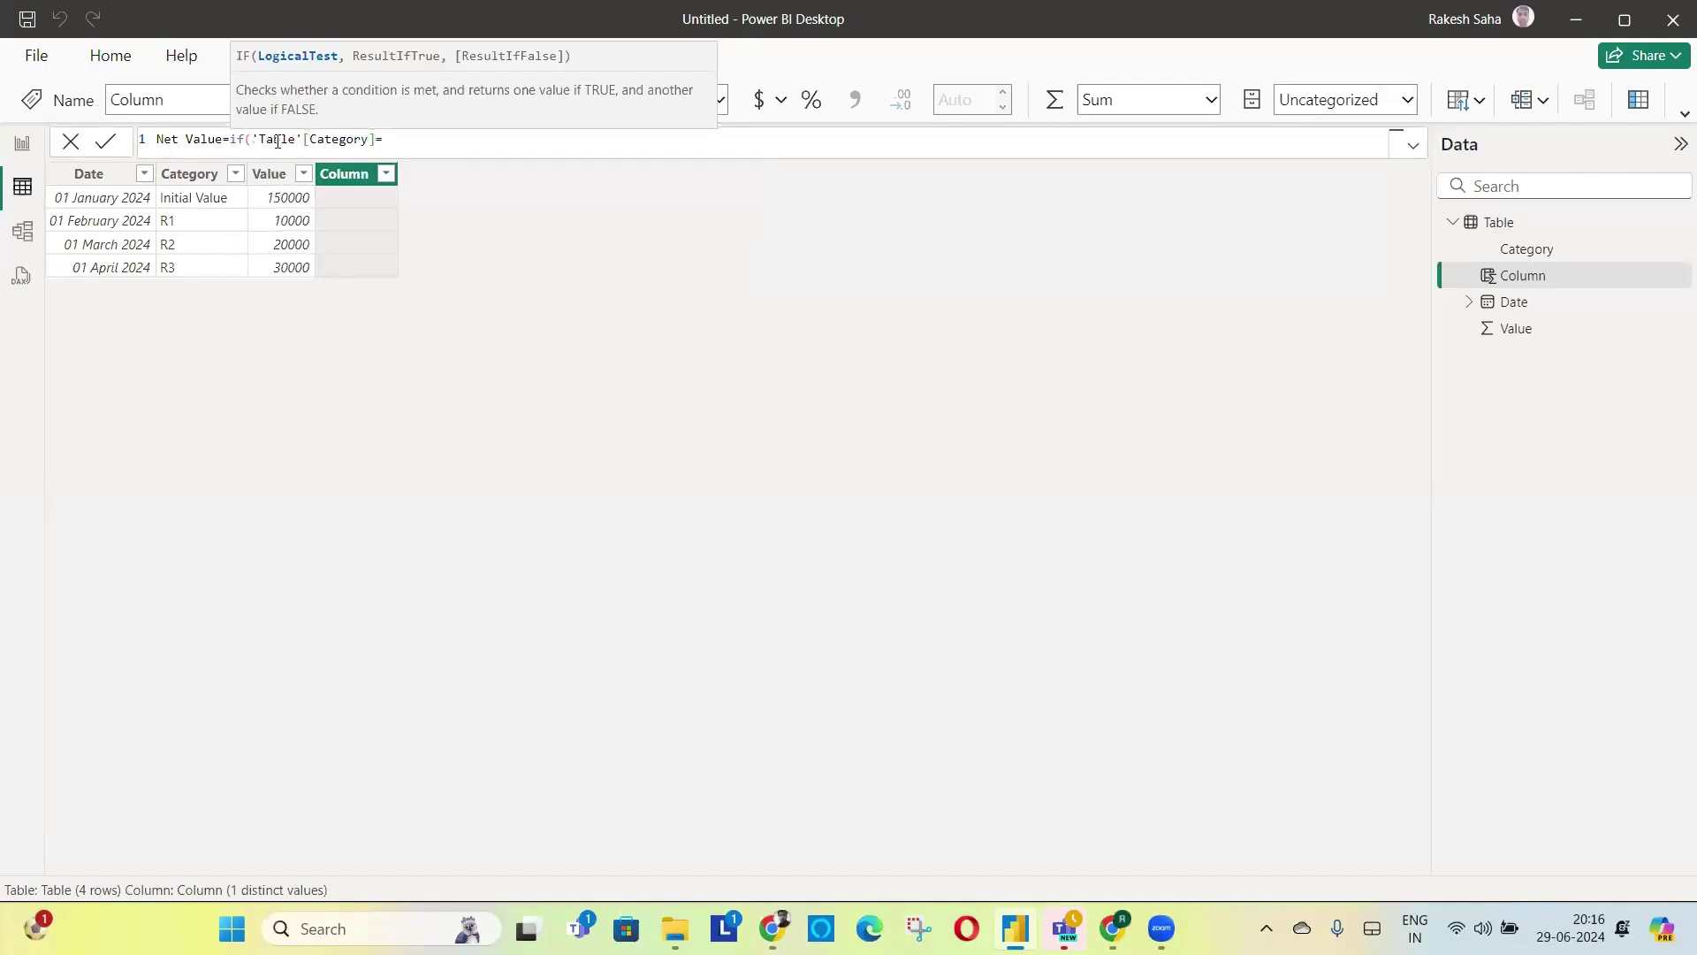
text("Initial Value",1*value)
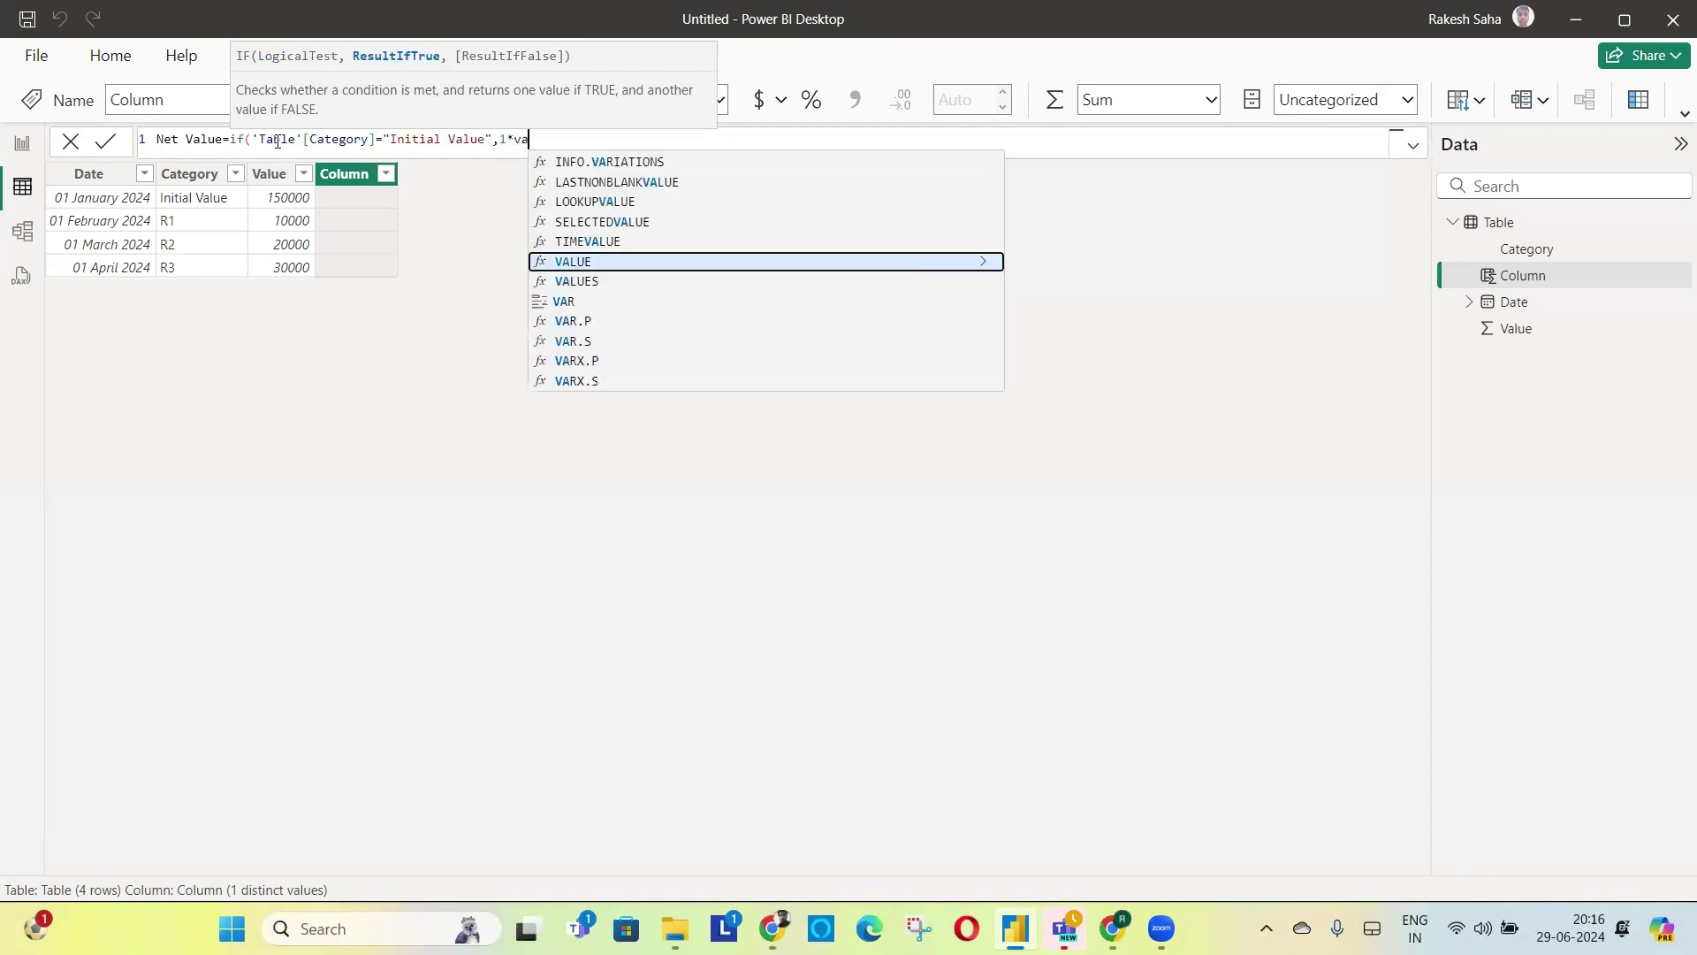
key(Up)
key(Up)
key(Up)
key(Up)
key(Up)
key(Up)
key(Up)
key(Up)
key(Up)
key(Tab)
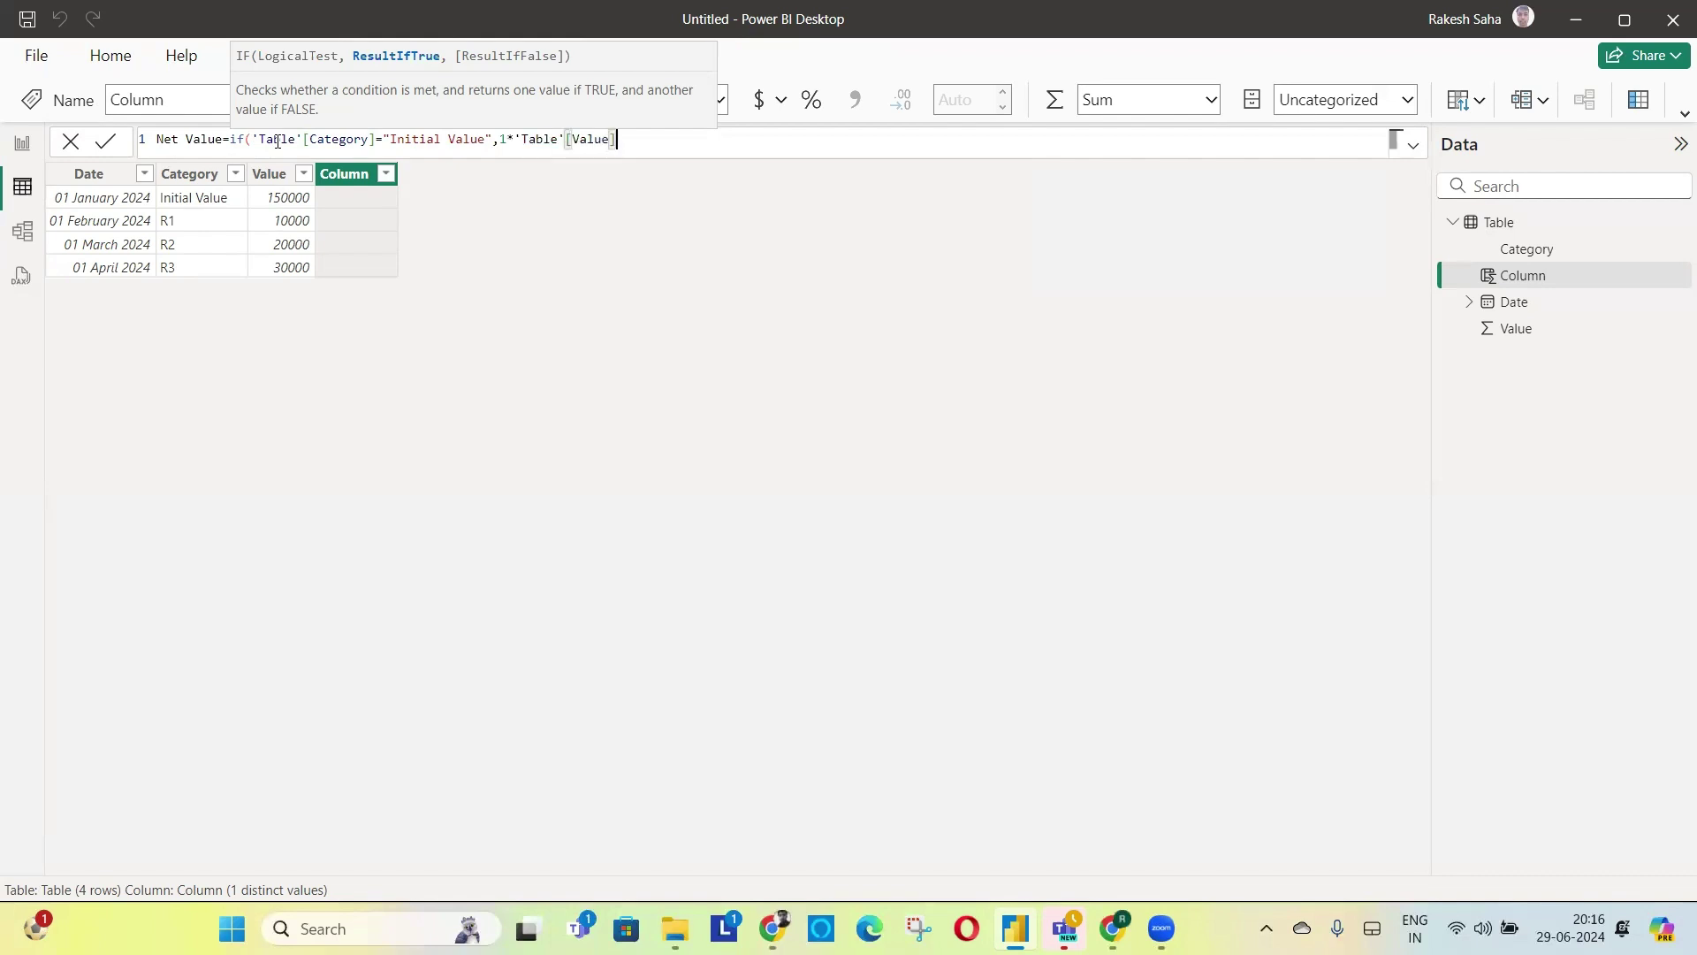
Complete the Net Value formula with -1*'Table'[Value] as the false result and commit the column
text(,-1)
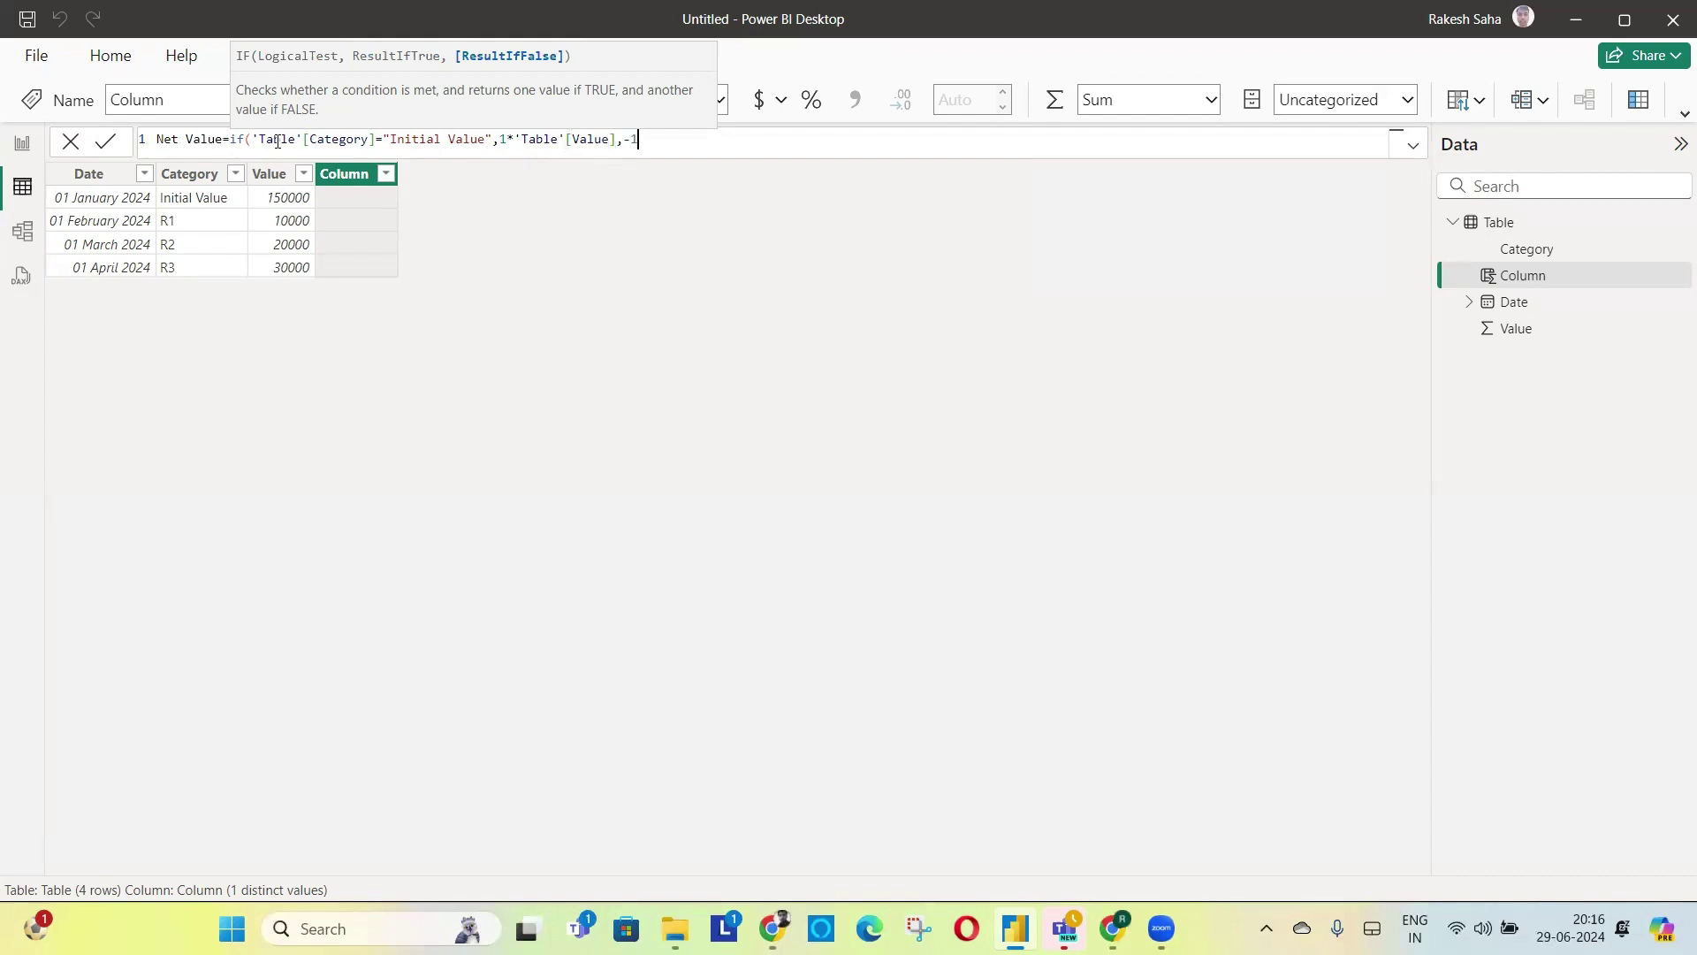
text(*va)
key(Up)
key(Up)
key(Up)
key(Up)
key(Up)
key(Up)
key(Up)
key(Up)
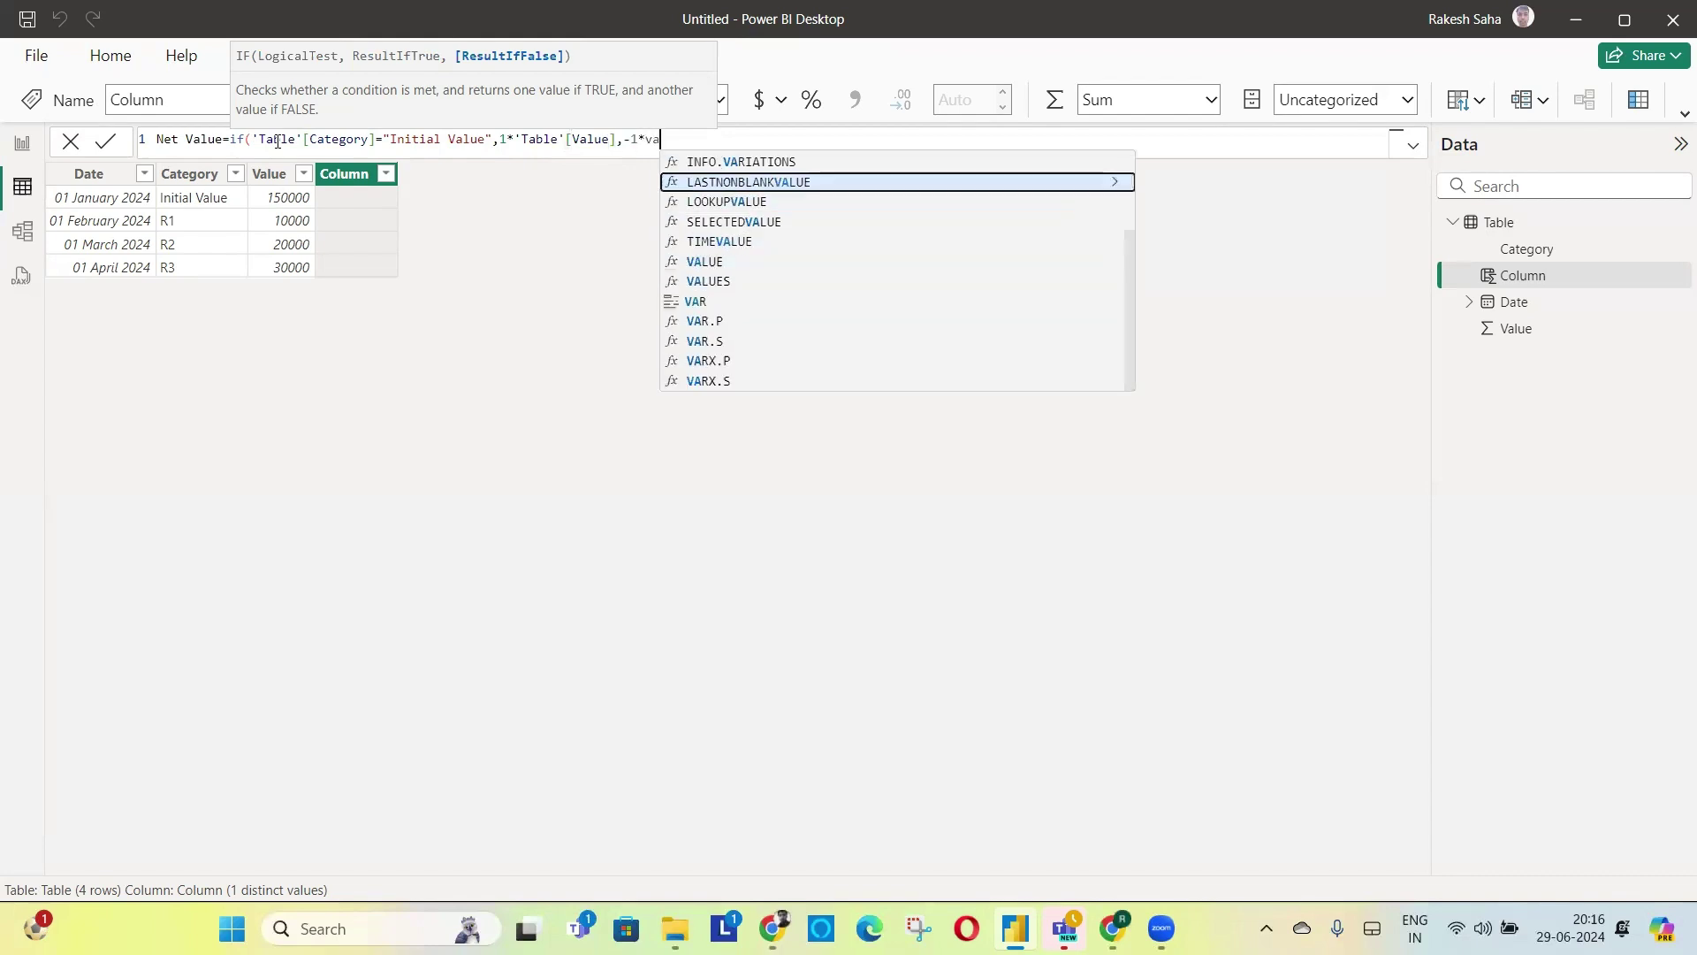
key(Up)
text(l)
key(Tab)
text())
key(Return)
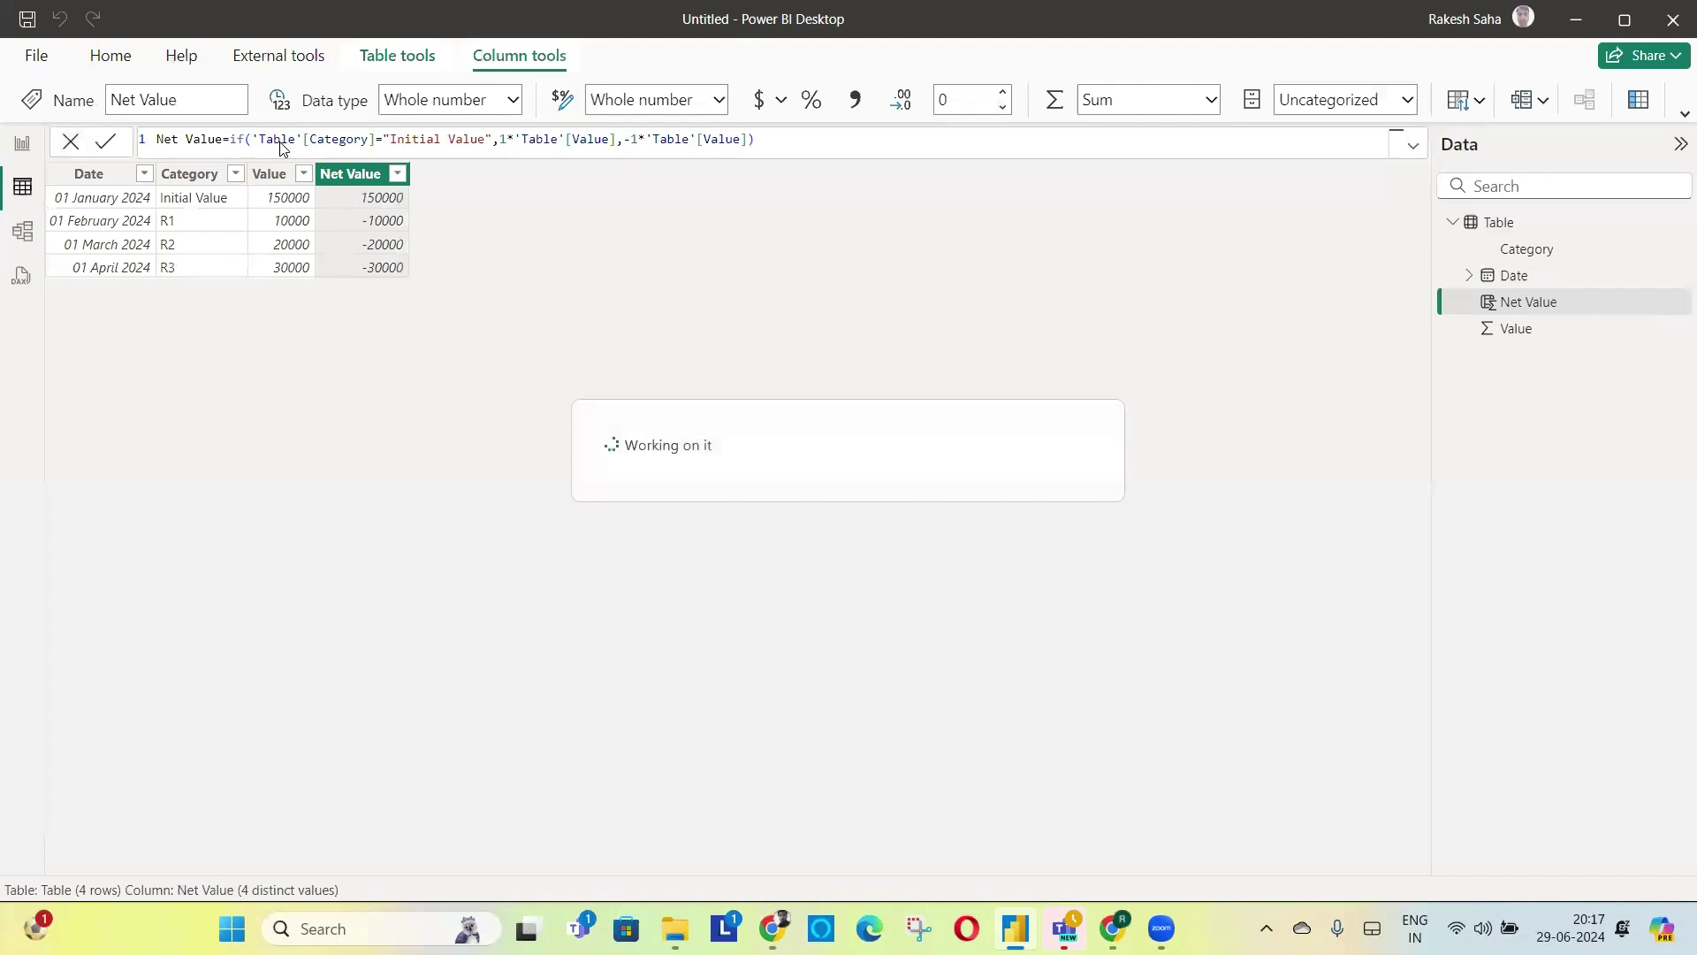
Replace Value with Net Value on the waterfall chart's Y-axis and reduce the chart's size on the report page
click(24, 145)
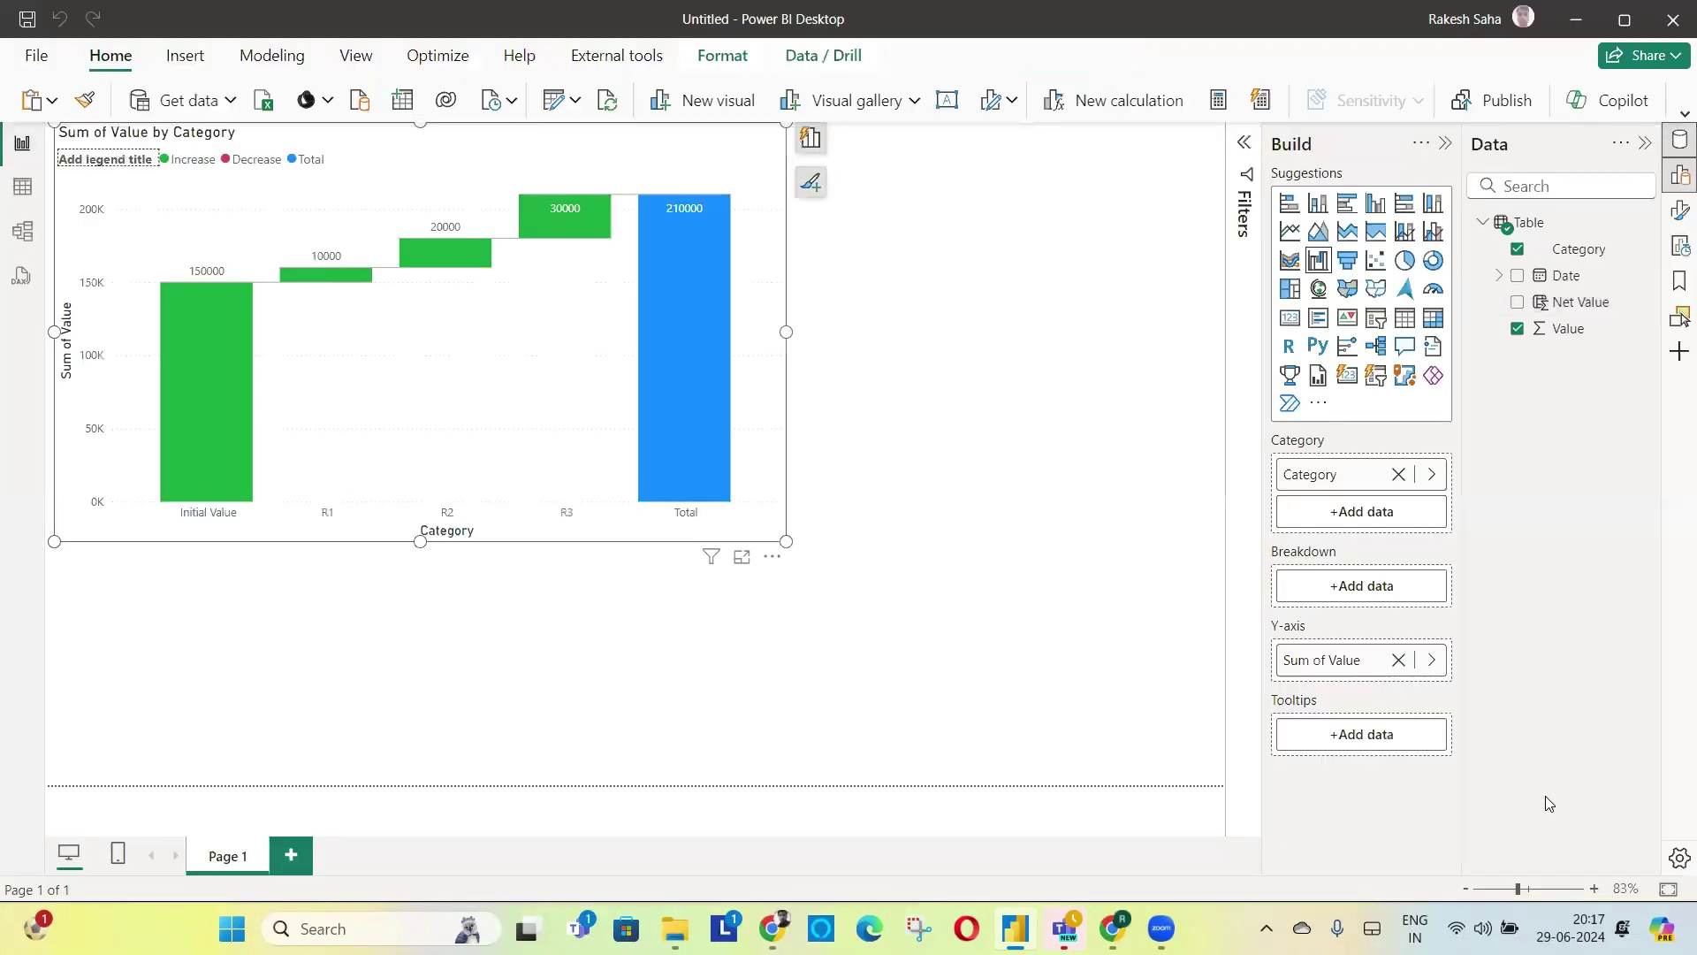
click(1398, 659)
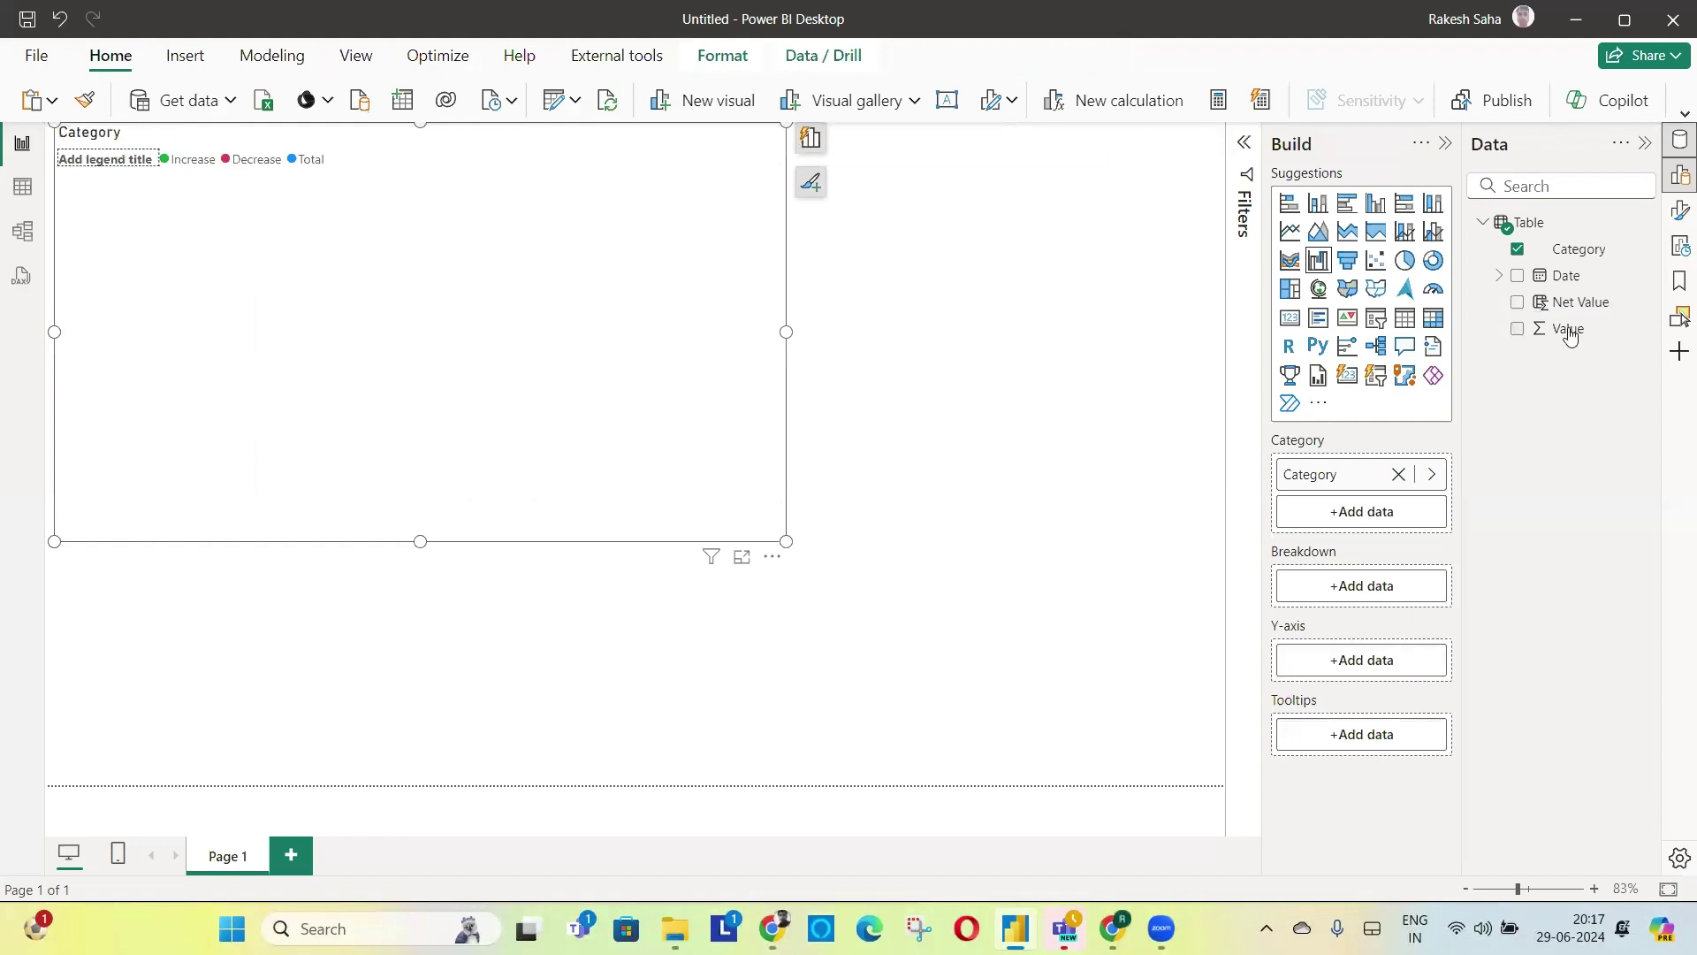
drag(1582, 302, 1366, 665)
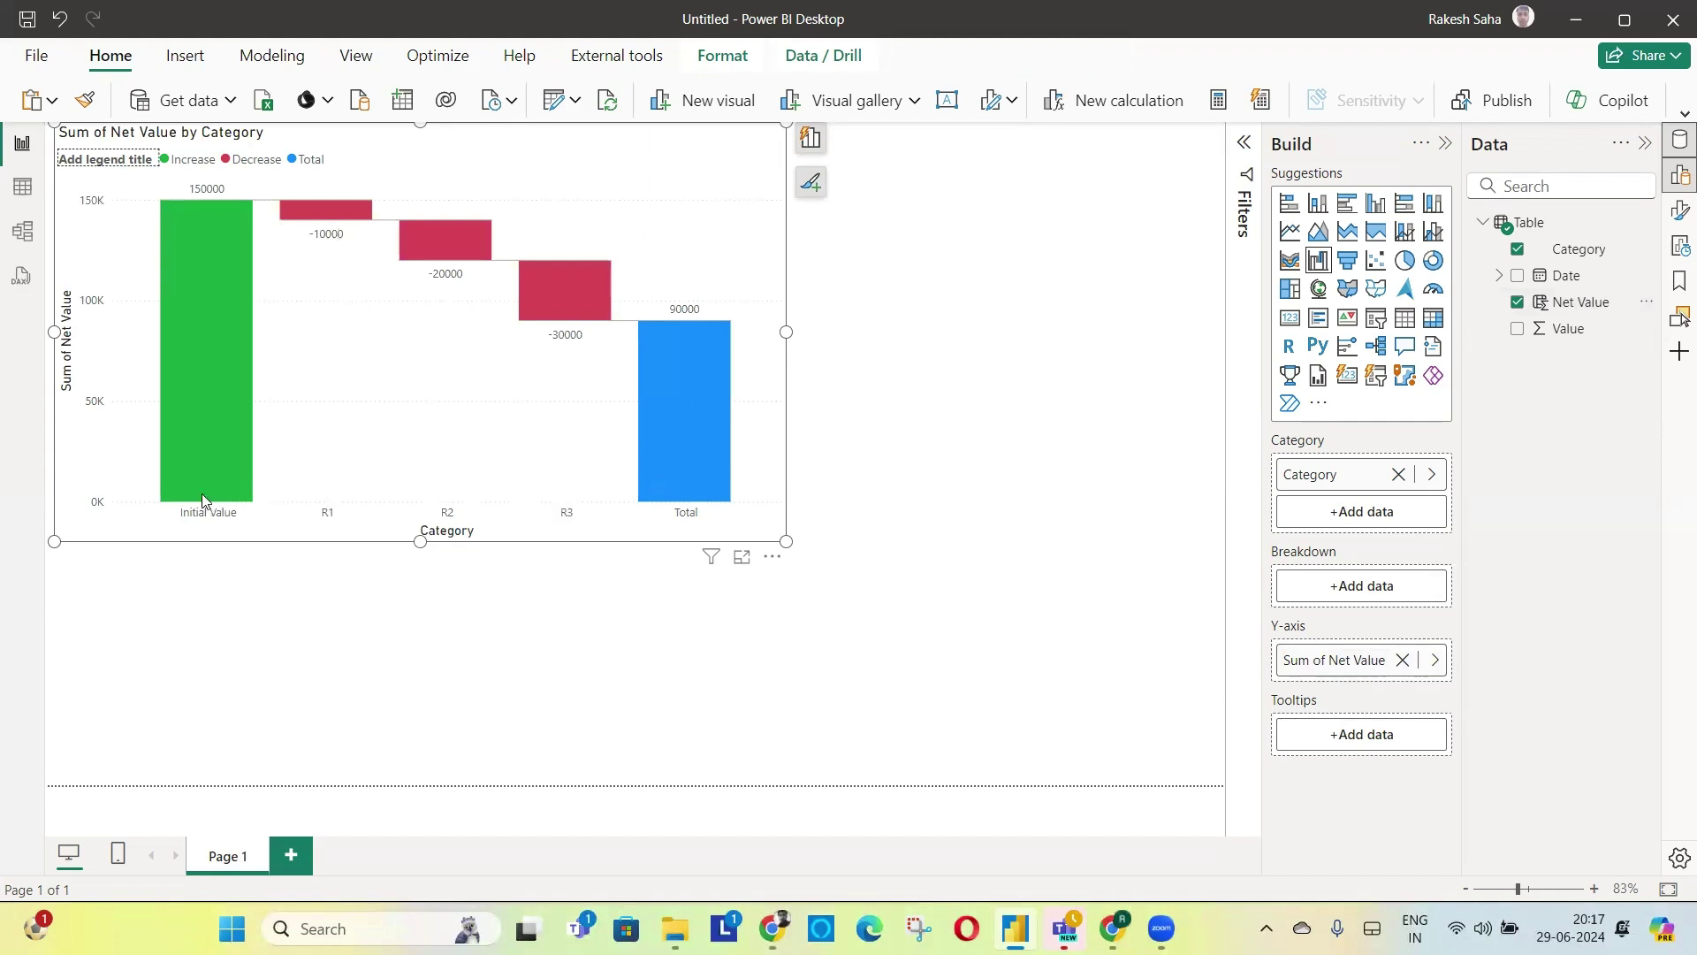
mouse_move(375, 218)
drag(785, 541, 604, 518)
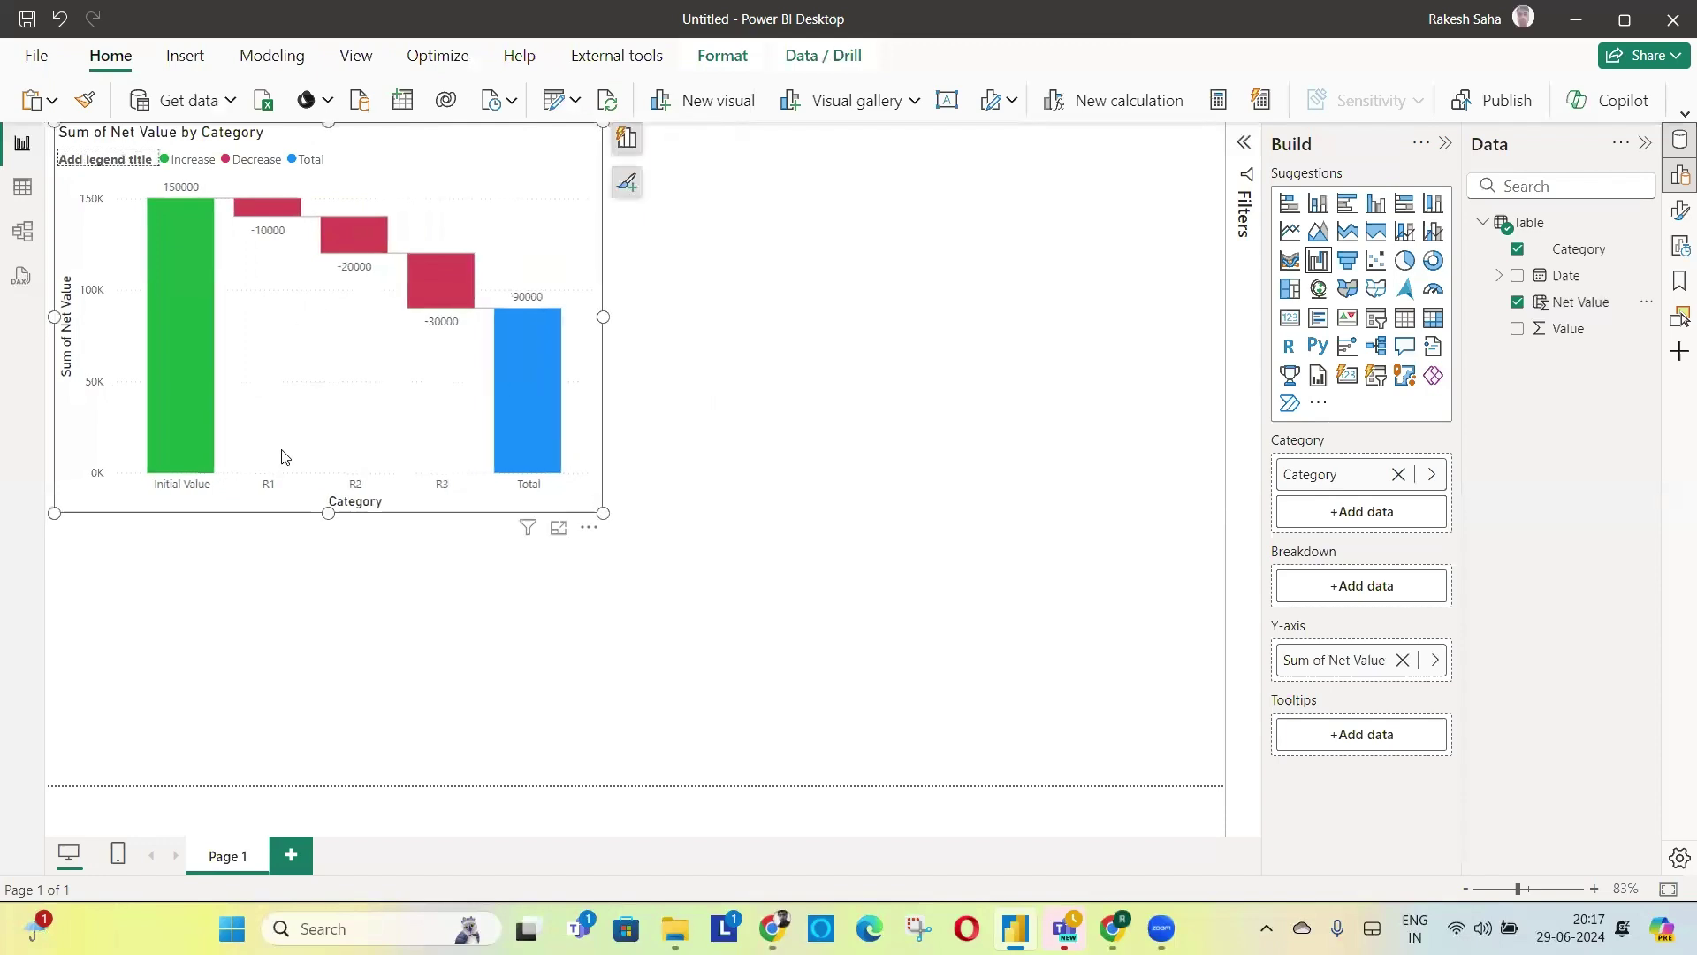